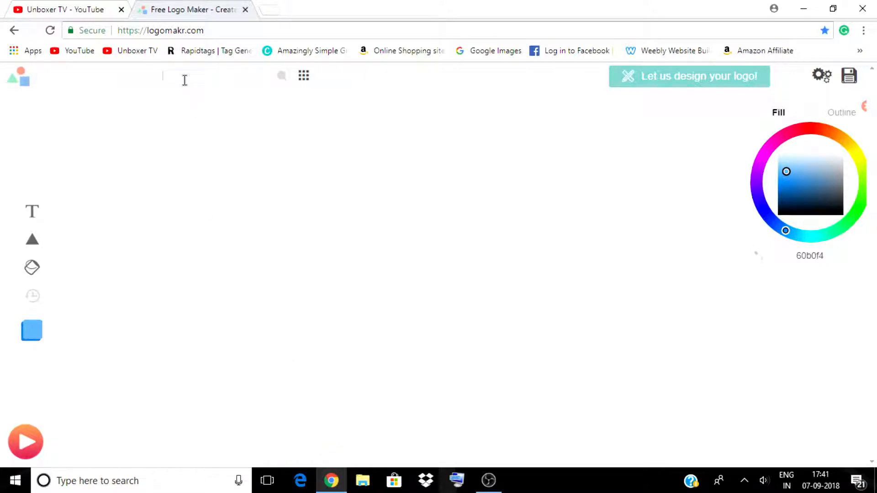
Step: Add a text object reading GAMER to the canvas
click(22, 208)
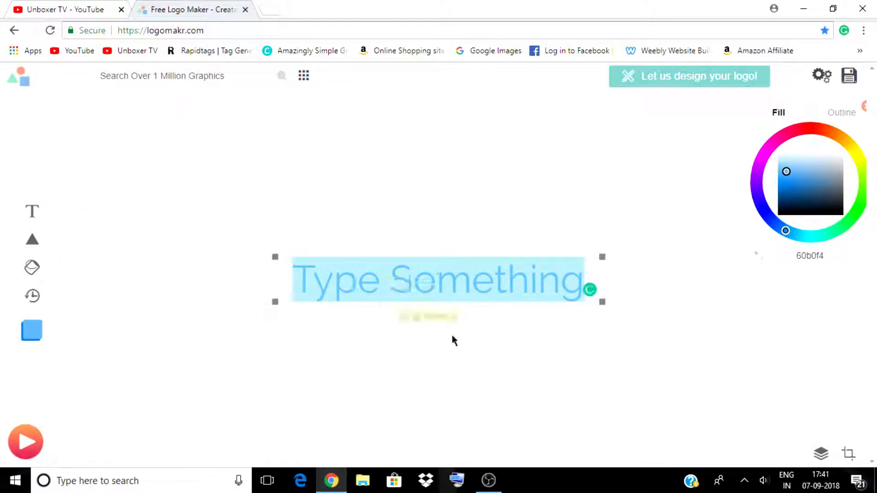
text(G)
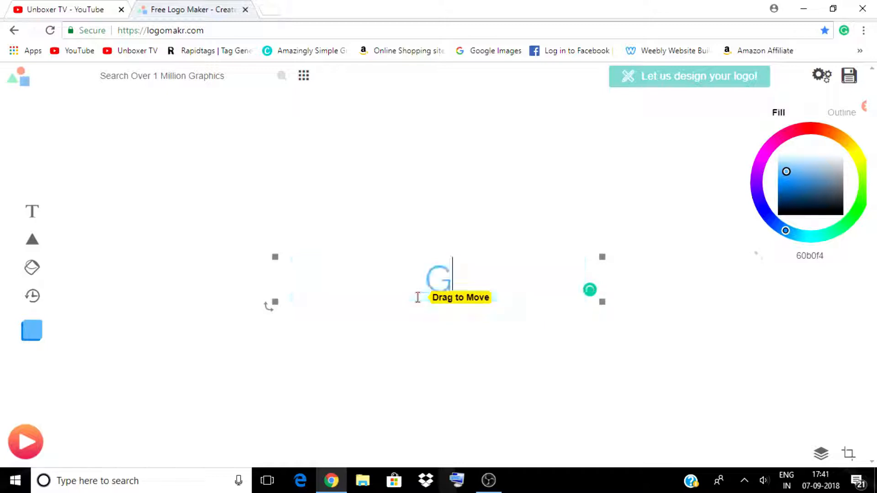
text(AM)
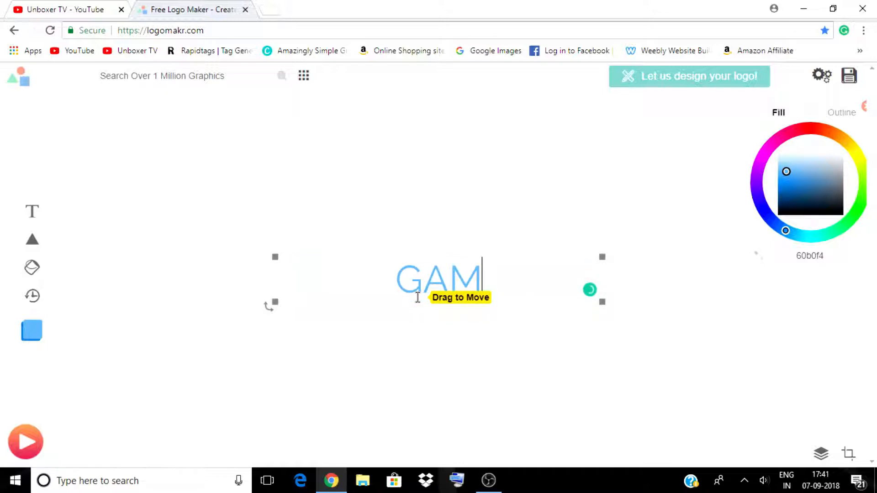
text(ER)
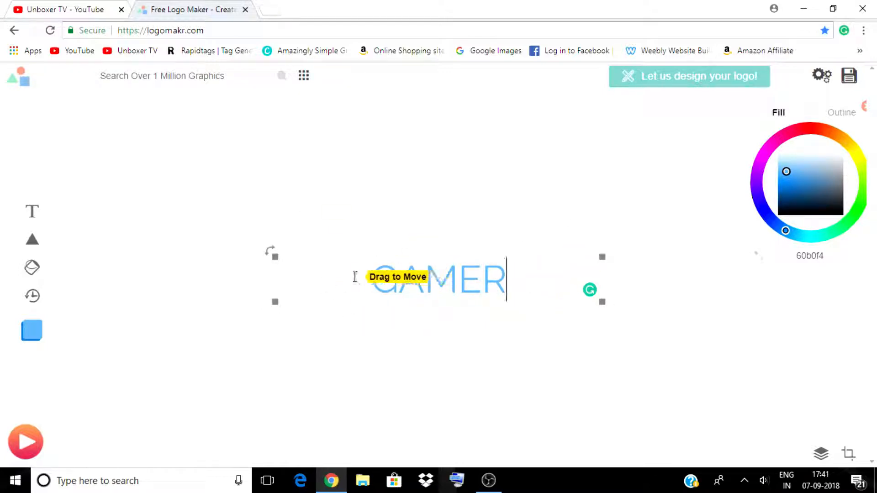
click(522, 217)
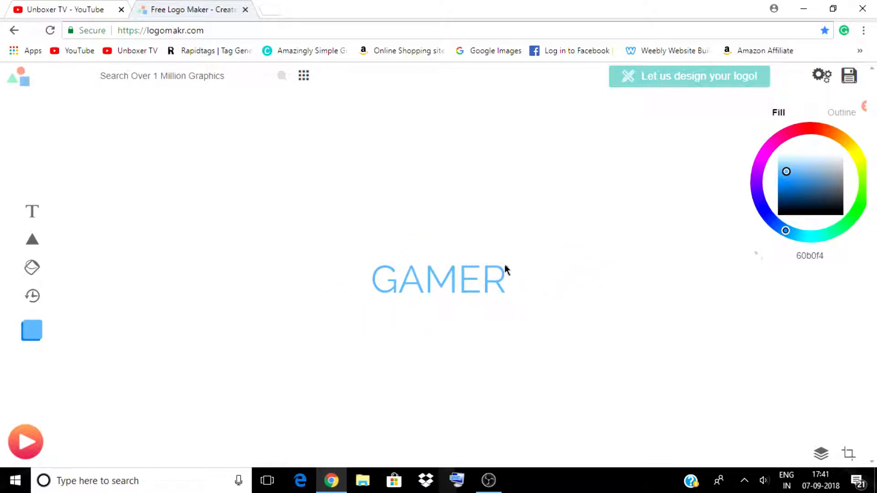
Step: Try the Handwriting and Traditional (Serif) font categories on the GAMER text
click(504, 269)
click(513, 76)
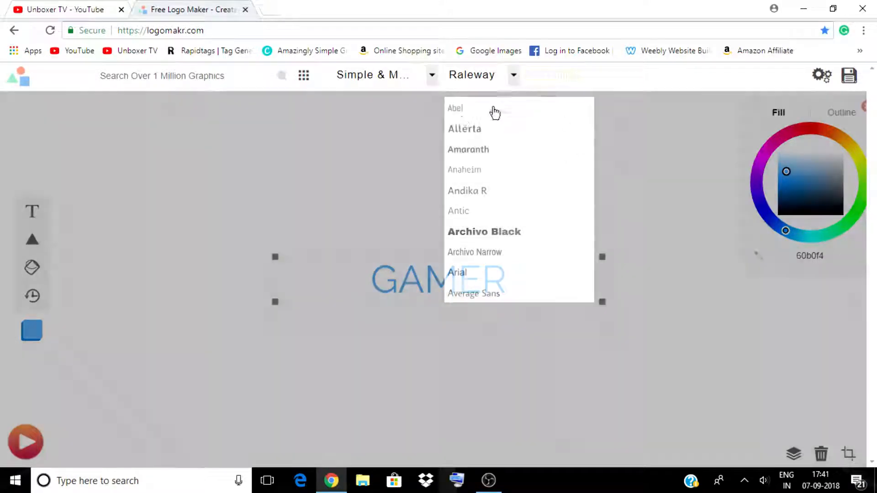
click(430, 76)
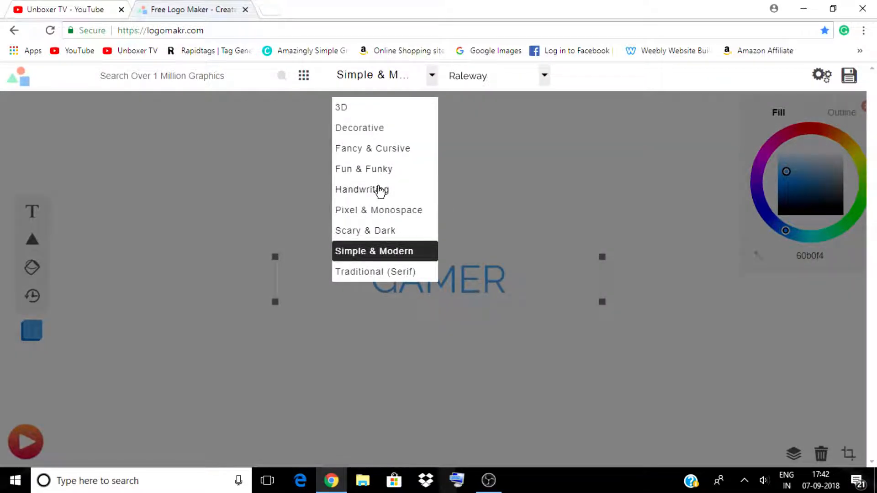
click(380, 191)
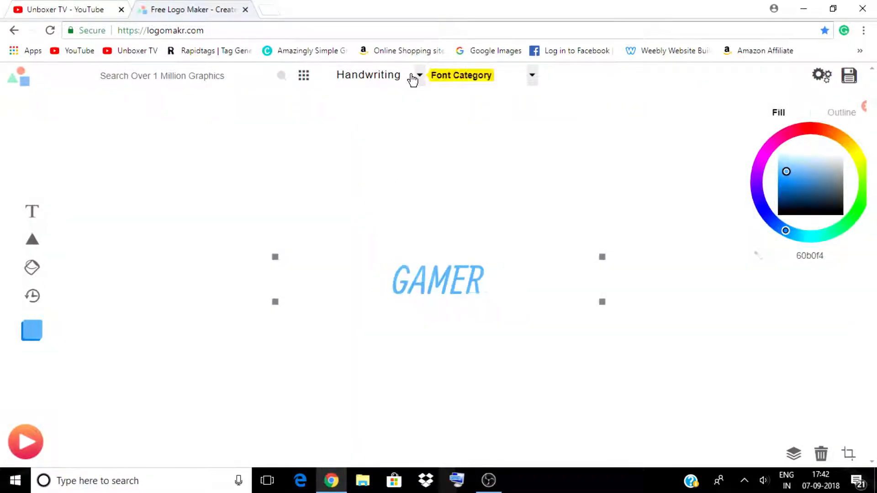
click(412, 77)
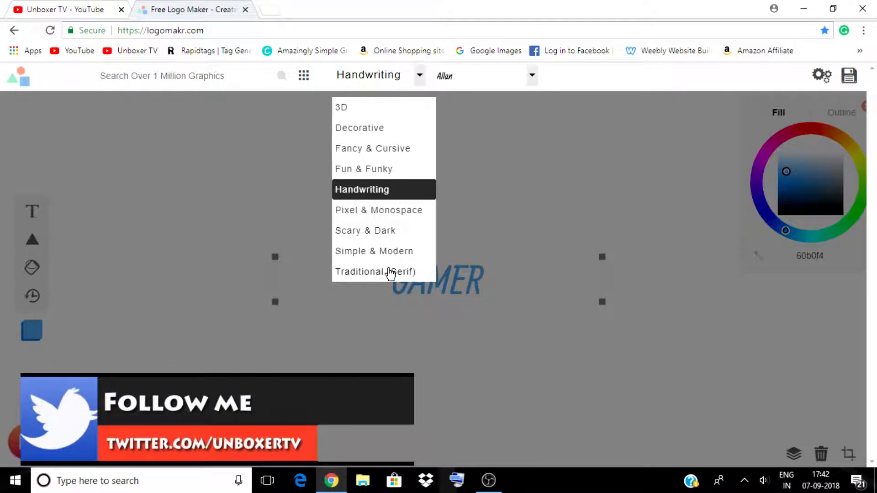
click(390, 273)
Step: Set the GAMER text to the Eater font from the Scary & Dark category
click(424, 82)
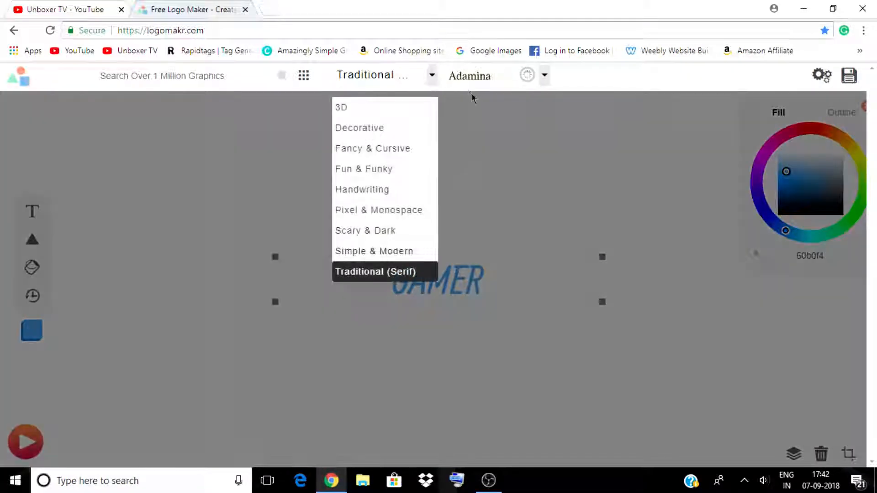
click(381, 232)
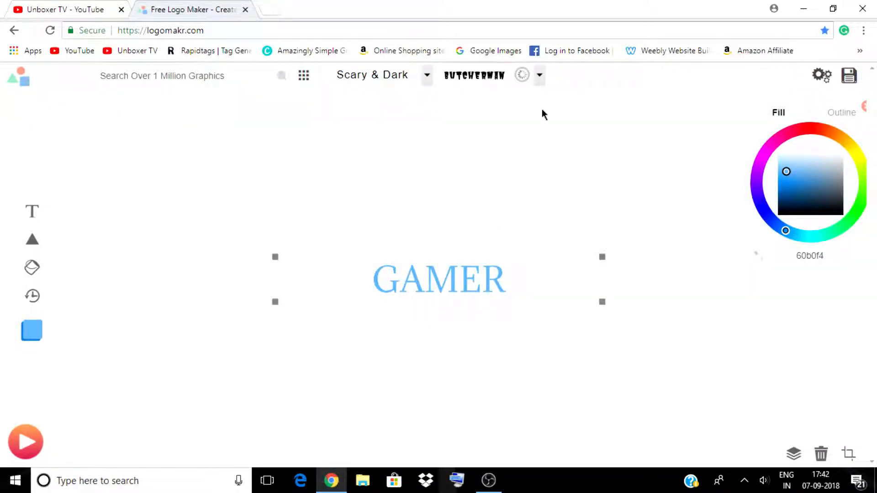
click(539, 77)
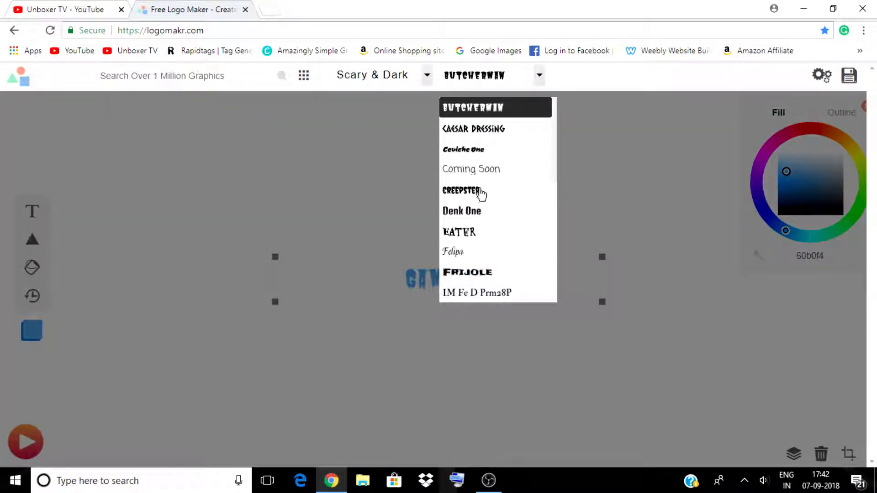
click(499, 236)
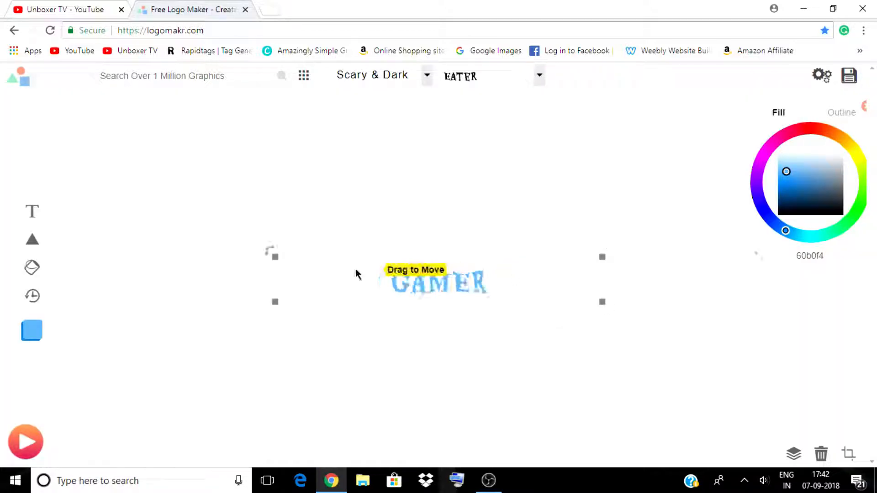
Step: Enlarge the GAMER text to more than half the canvas width and shift it slightly up and to the right
drag(273, 256, 140, 175)
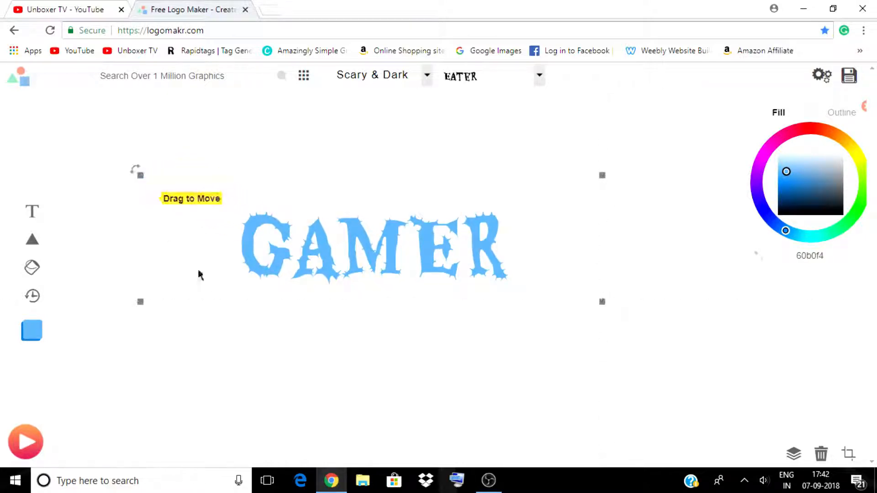
drag(603, 301, 620, 350)
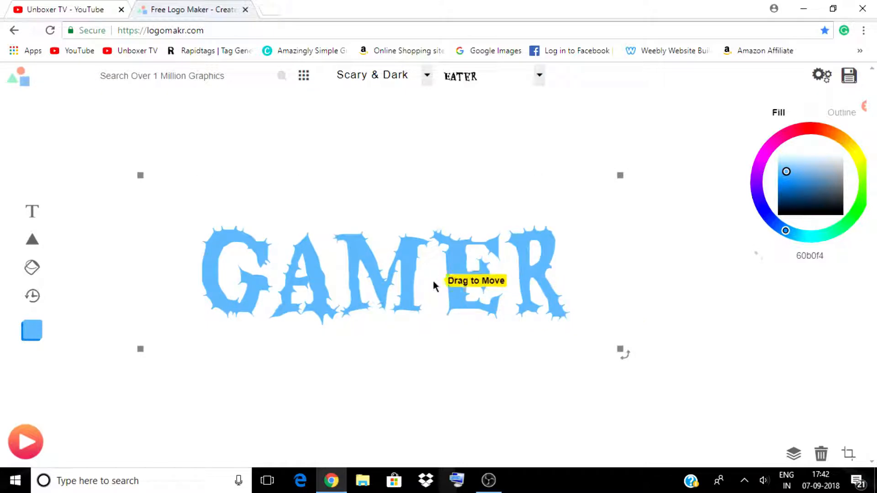
right_click(304, 232)
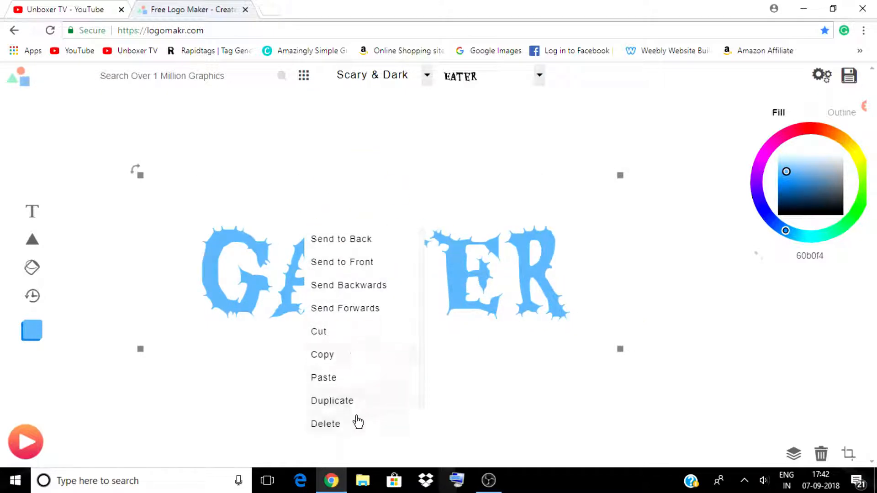
click(401, 284)
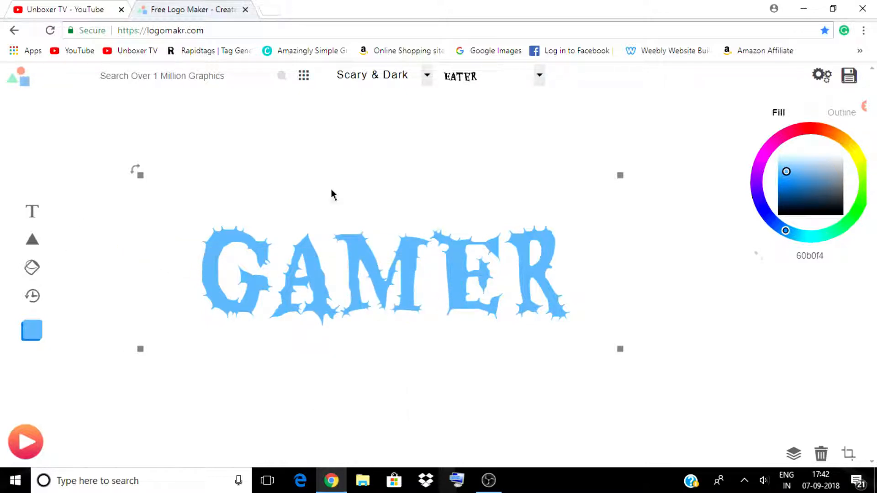
click(536, 110)
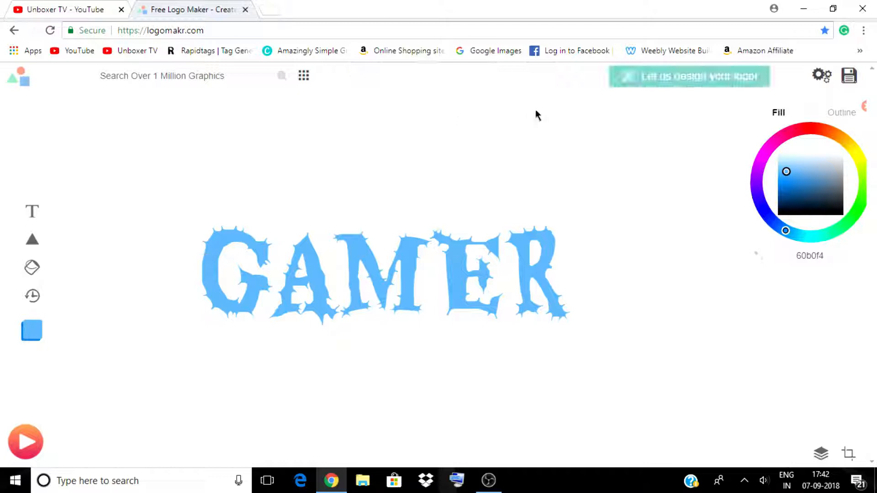
click(384, 231)
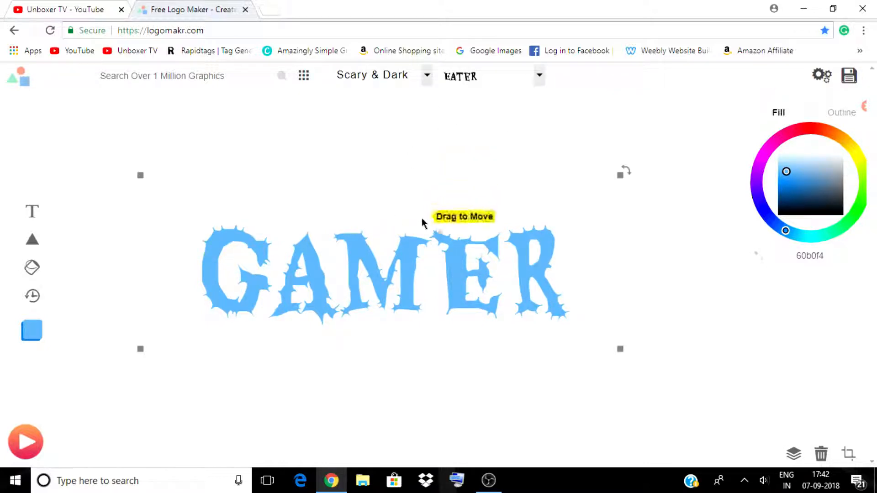
drag(422, 221, 456, 204)
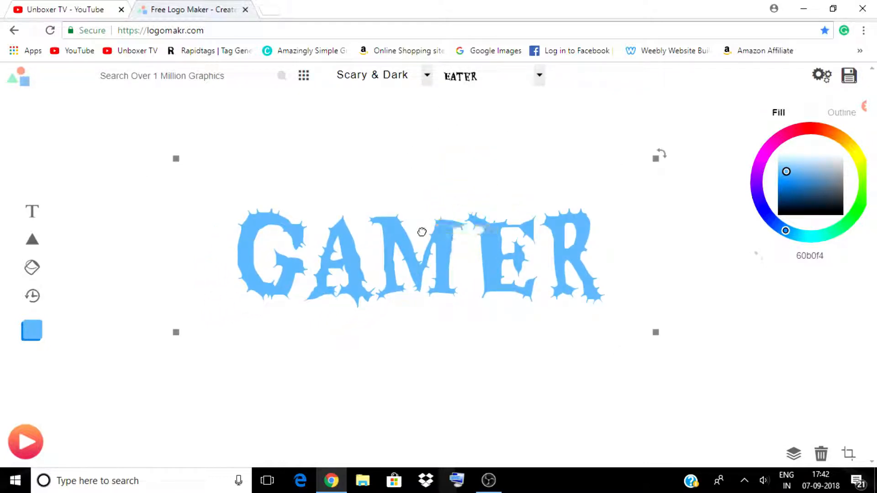
Step: Clear the enlarged text and re-enter it as GAMER
double_click(422, 233)
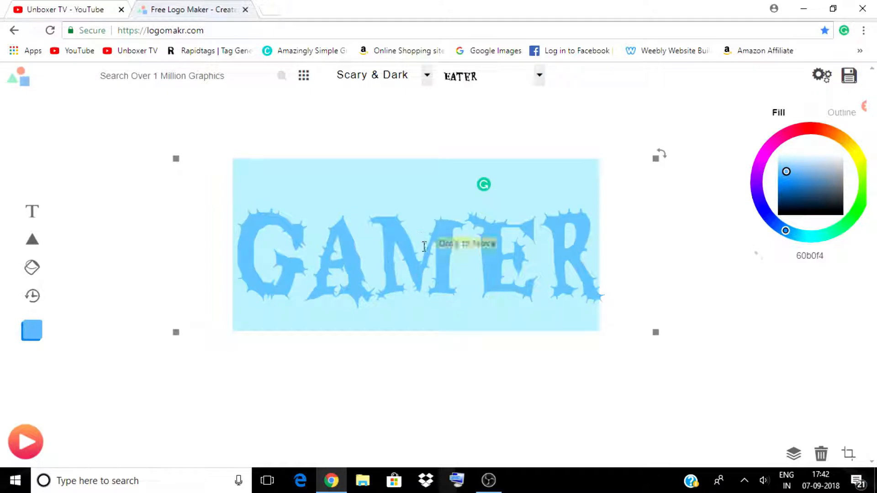
key(BackSpace)
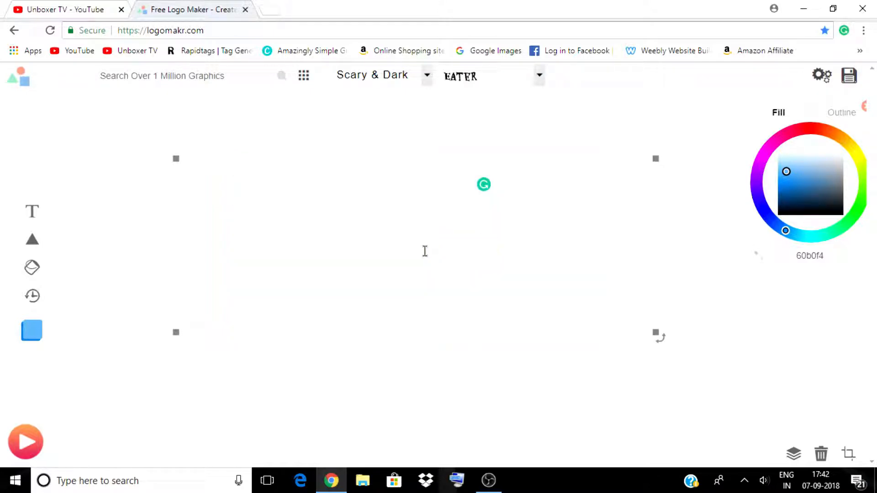
text(GA)
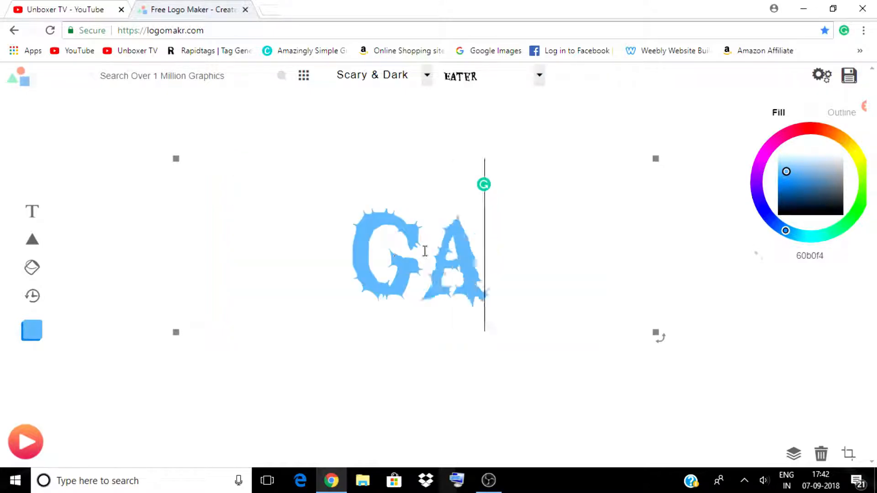
text(MER)
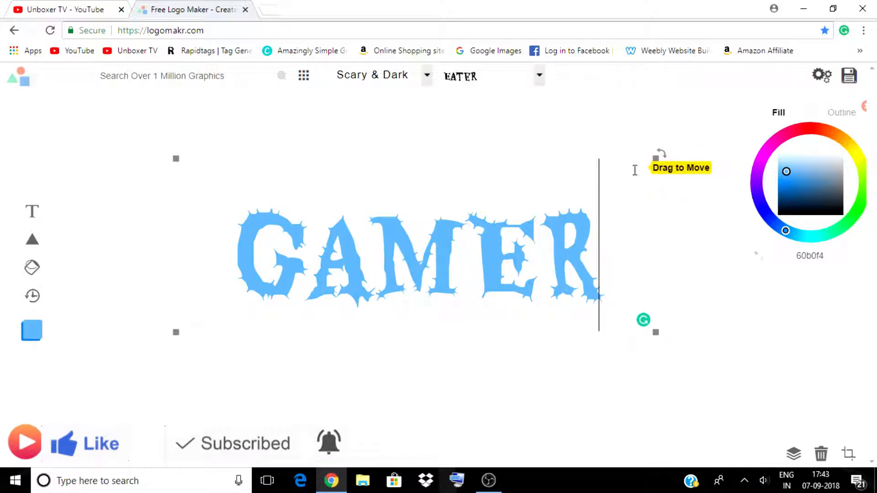
Step: Replace the word GAMER with GA and move it toward the left side of the canvas
double_click(287, 254)
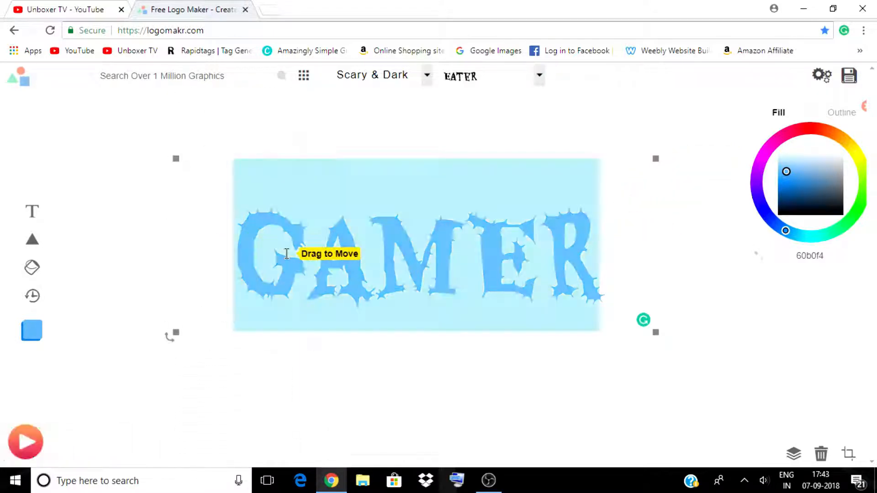
key(BackSpace)
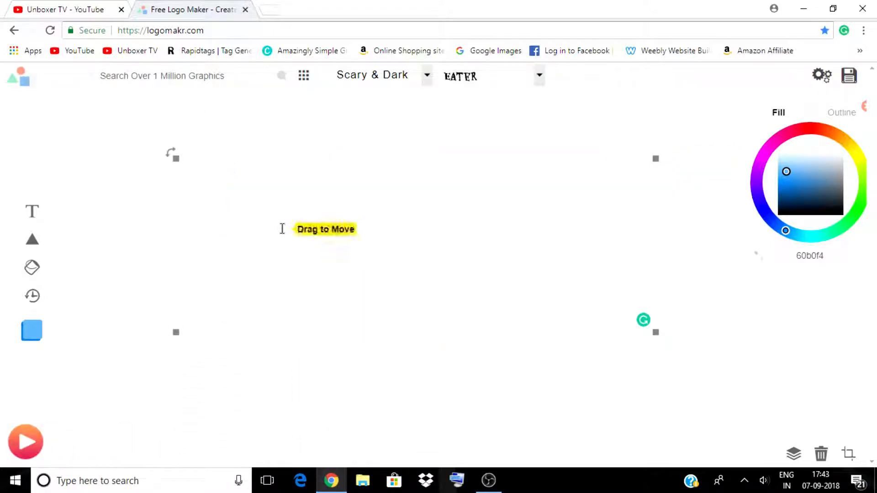
text(GA)
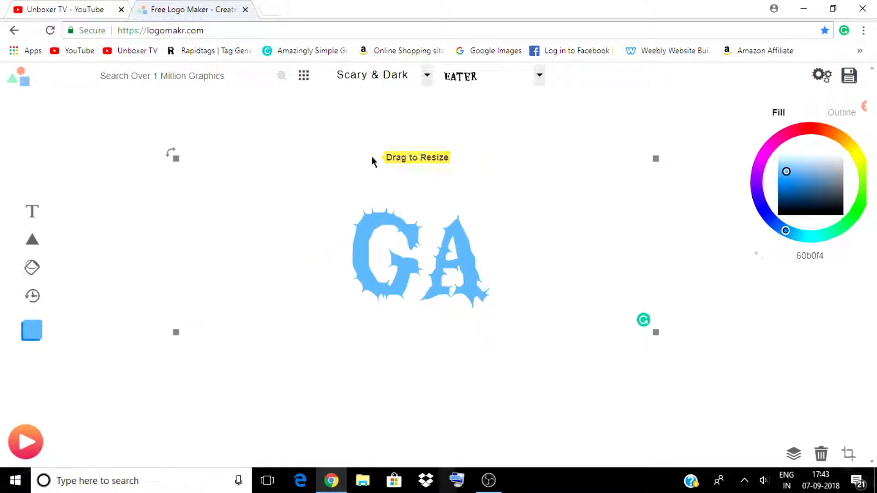
click(384, 171)
drag(384, 171, 223, 174)
Step: Add a separate text M, enlarge it to match GA, and place it directly after the letter A
click(36, 209)
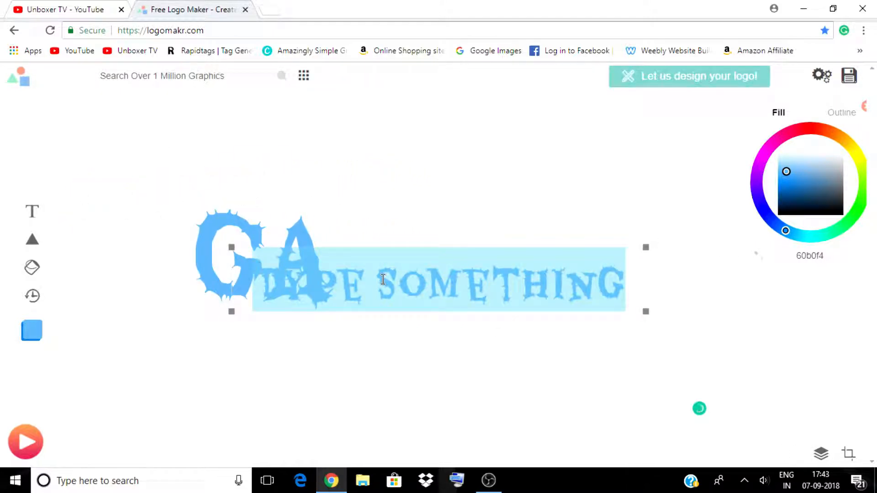
text(M)
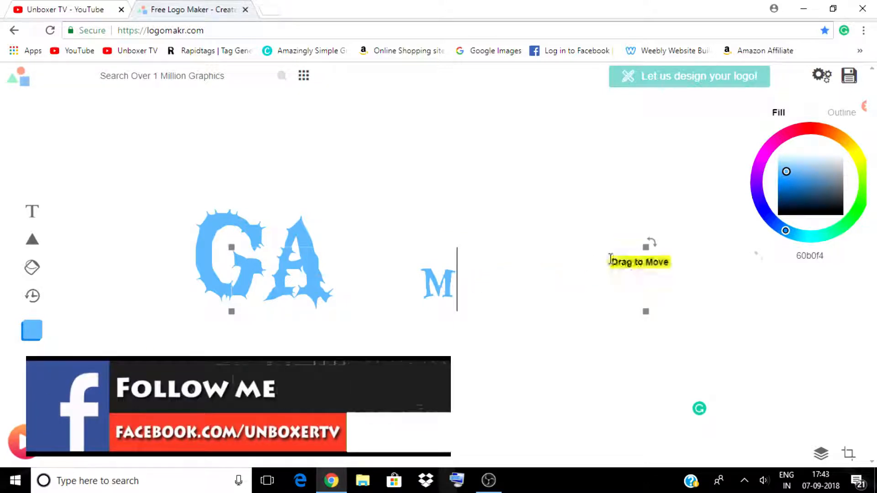
drag(646, 247, 706, 112)
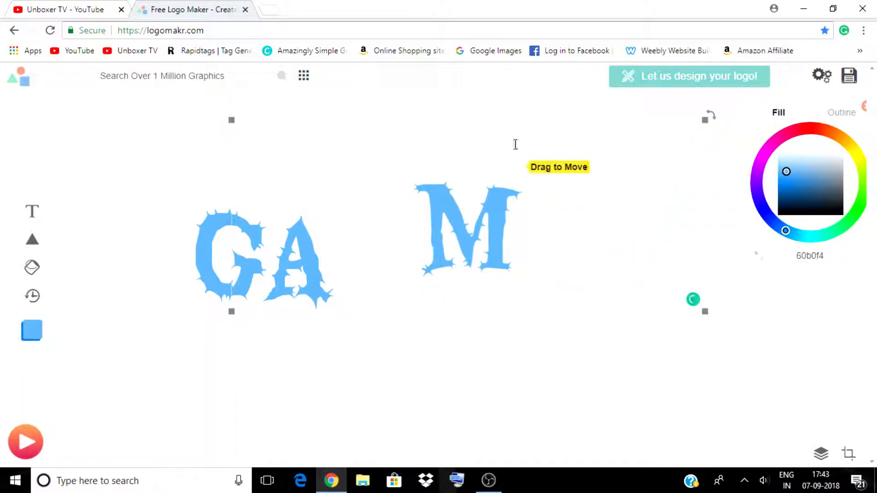
drag(514, 144, 429, 176)
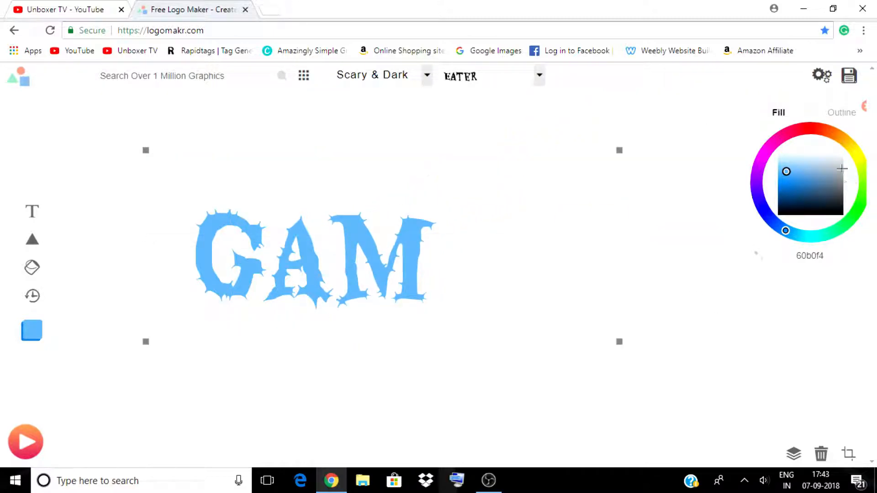
Step: Change the fill colour of the letter M to red ff0009
click(806, 131)
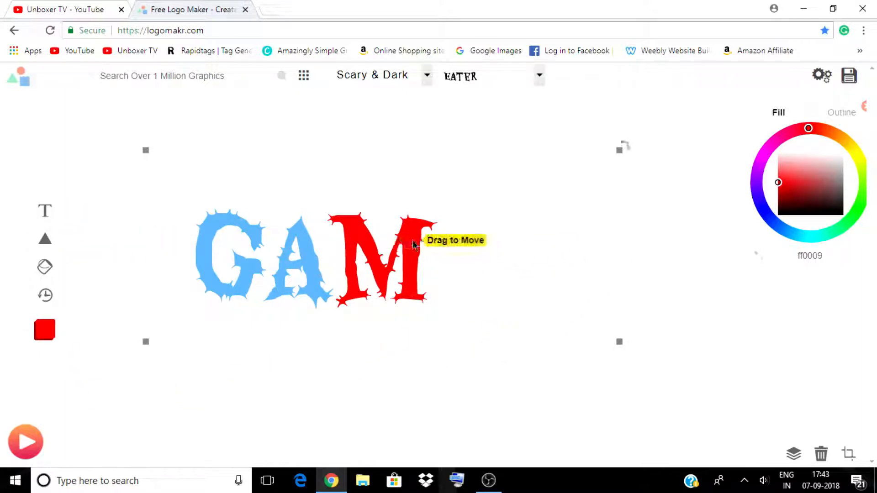
click(479, 215)
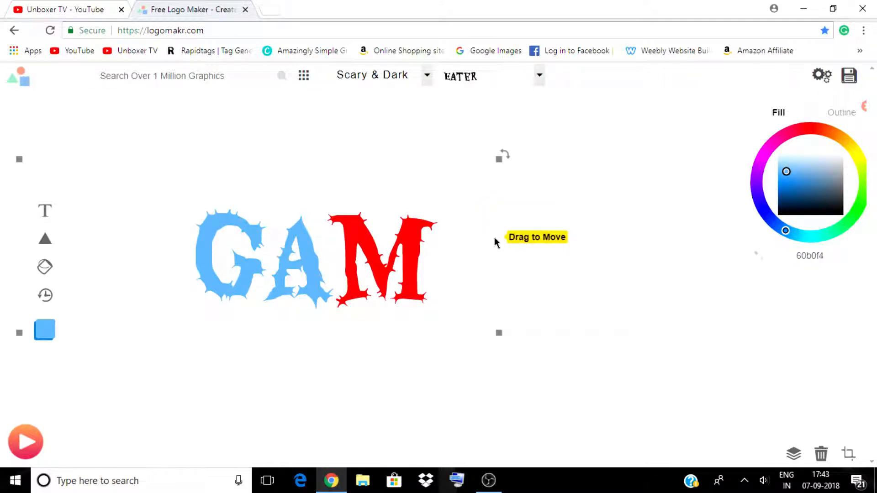
click(586, 240)
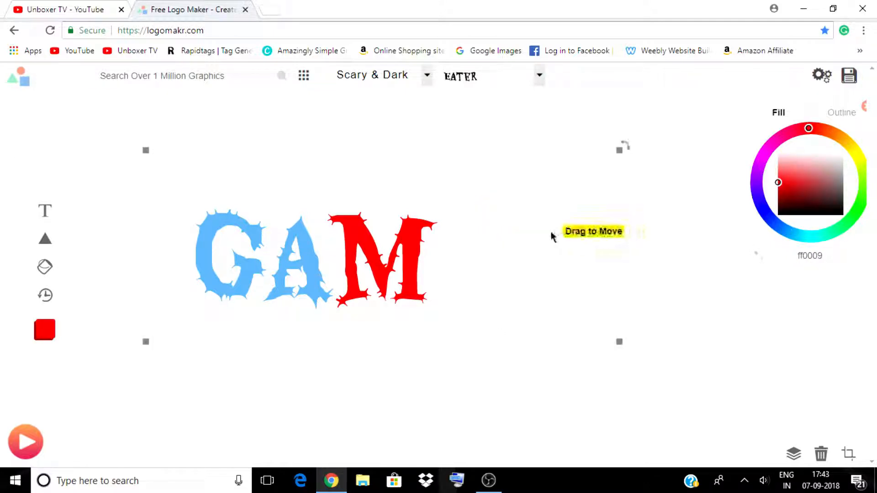
click(437, 215)
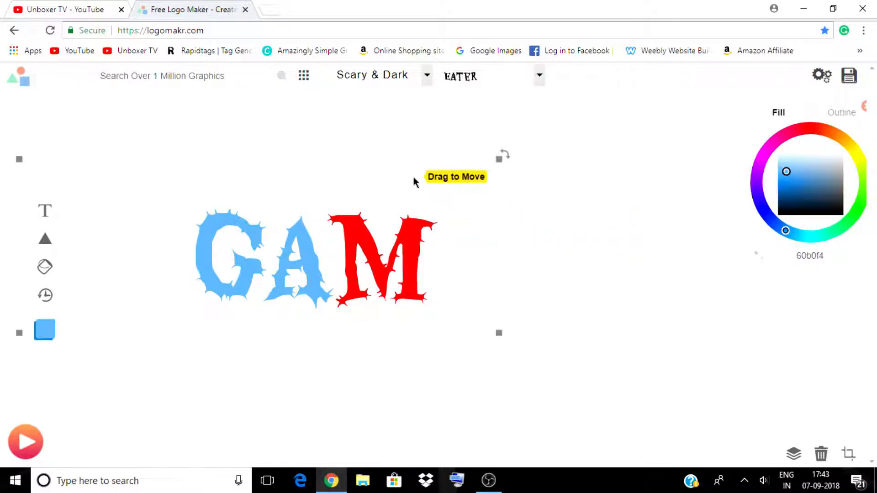
Step: Reposition the GA and M texts near the middle of the canvas so that M sits level and directly after A
key(Right)
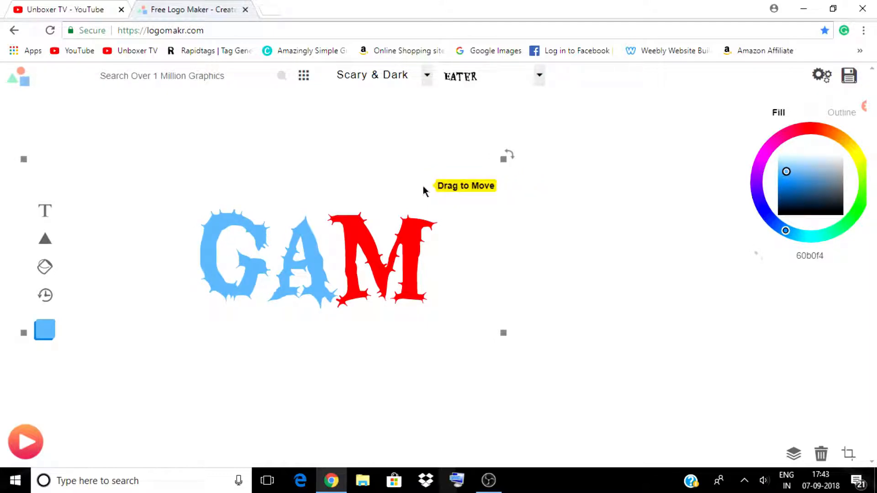
drag(384, 170, 388, 207)
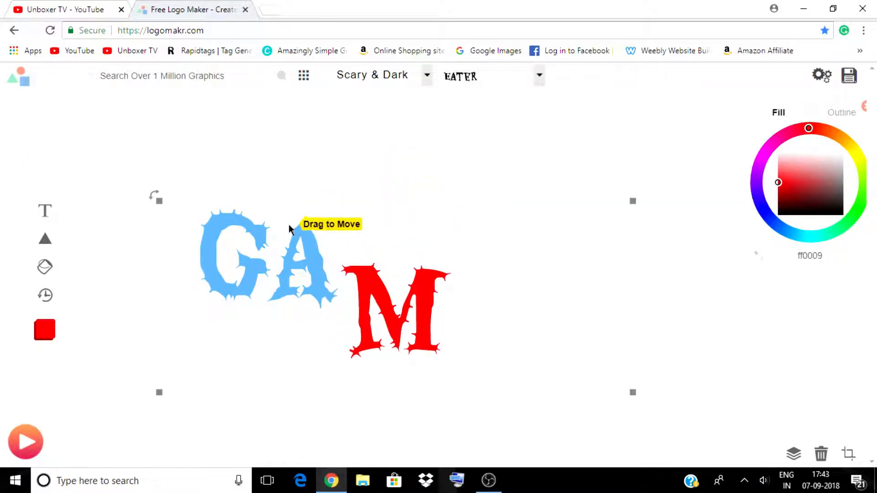
drag(290, 231, 376, 343)
click(410, 242)
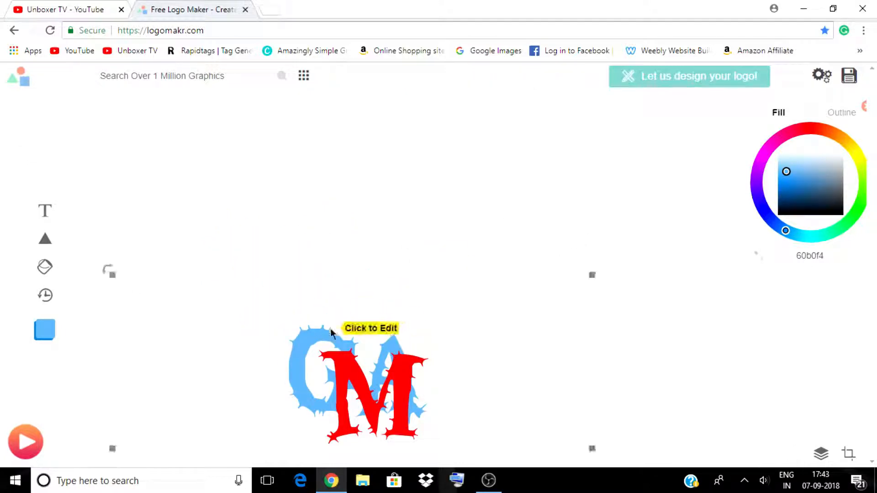
click(315, 308)
drag(315, 308, 232, 186)
click(463, 363)
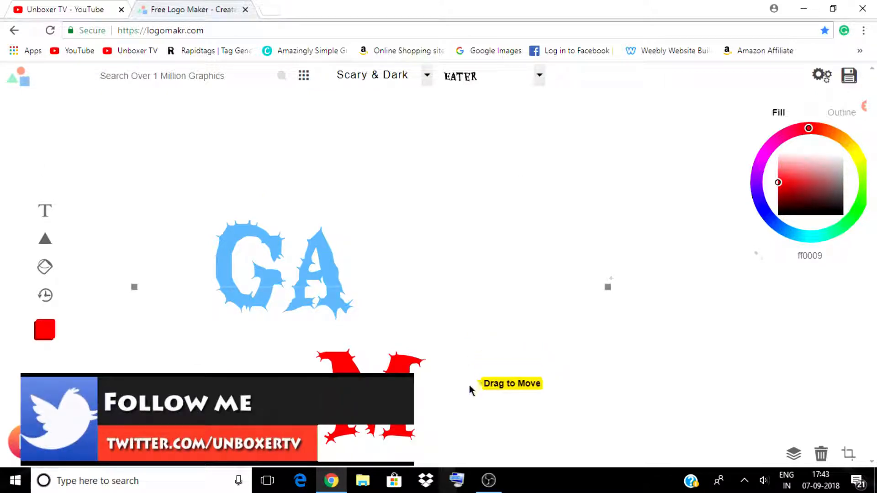
drag(461, 396, 479, 260)
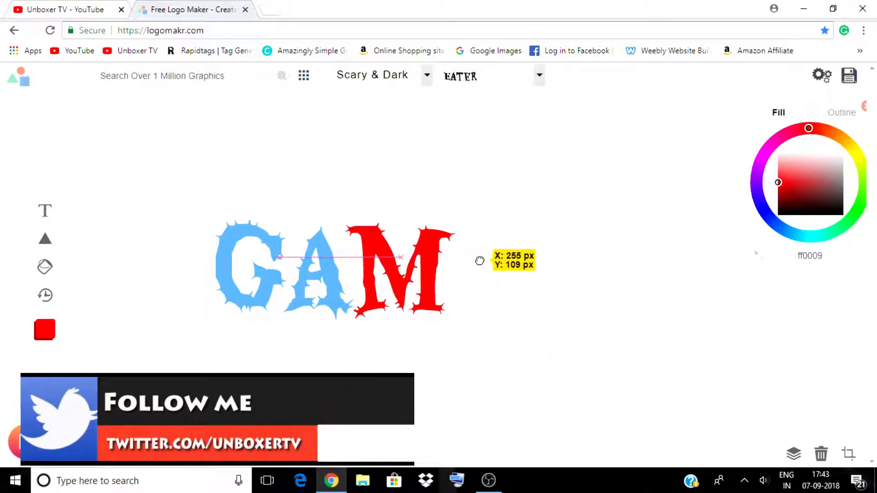
Step: Add a separate text ER, enlarge it to match the other letters, and place it directly after the letter M
click(46, 215)
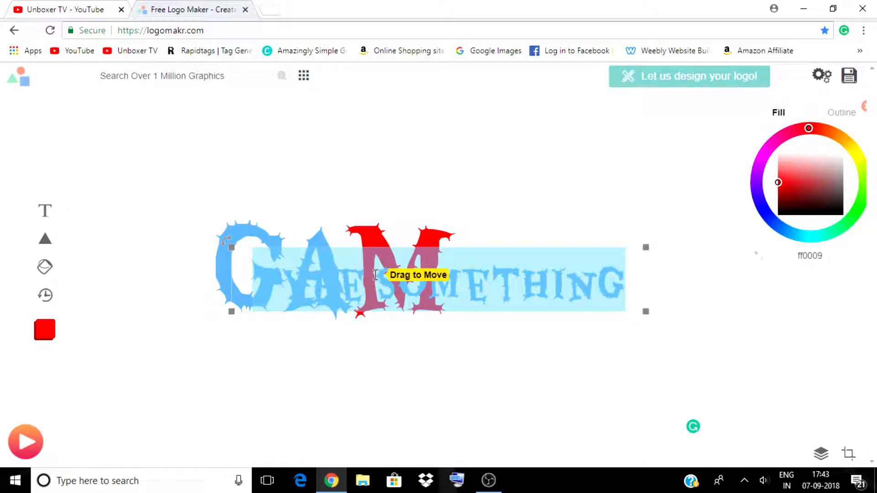
text(ER)
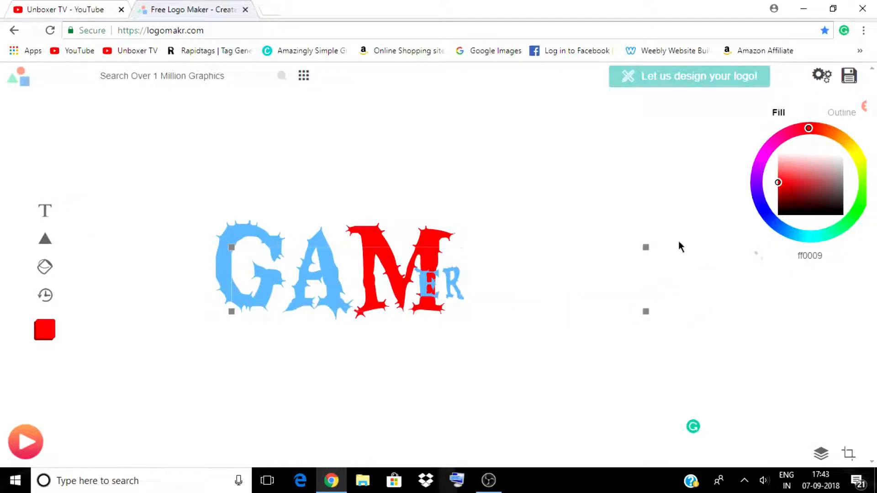
drag(646, 247, 704, 133)
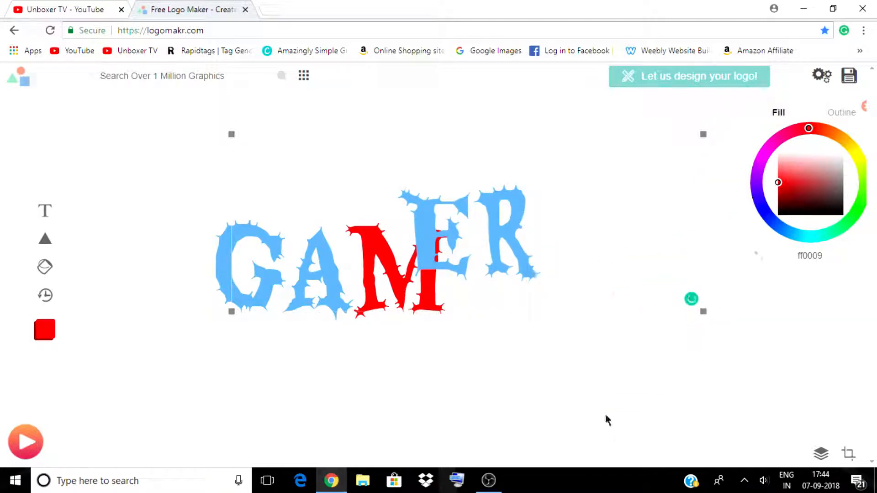
drag(585, 280, 585, 314)
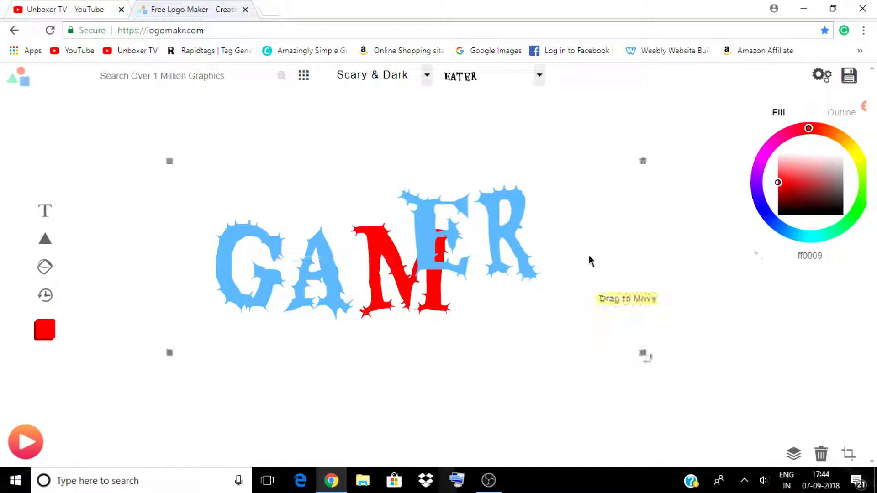
drag(603, 231, 617, 208)
click(656, 185)
drag(657, 185, 691, 238)
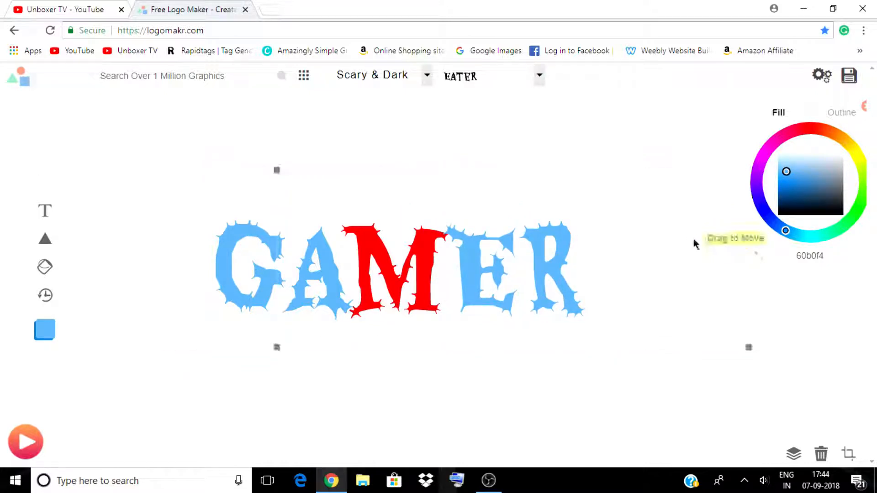
Step: Change the fill colour of the letters ER to green 4ba23f
click(860, 202)
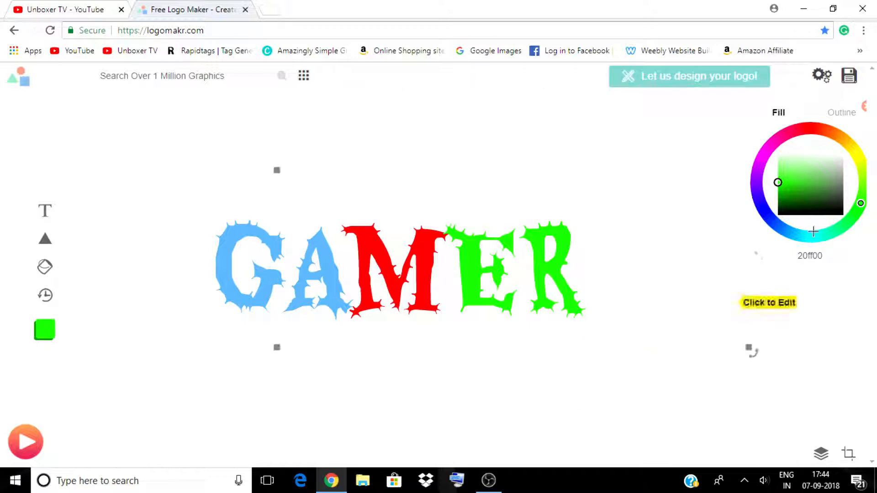
drag(779, 182, 812, 186)
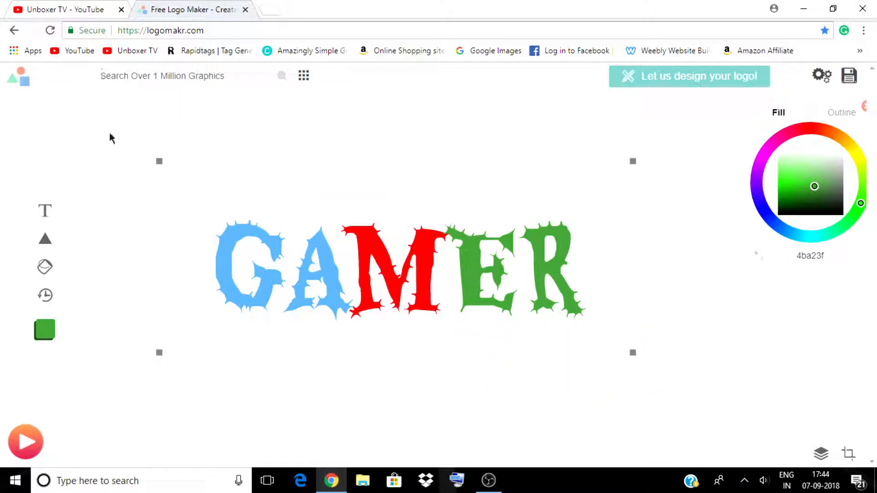
click(368, 235)
click(419, 81)
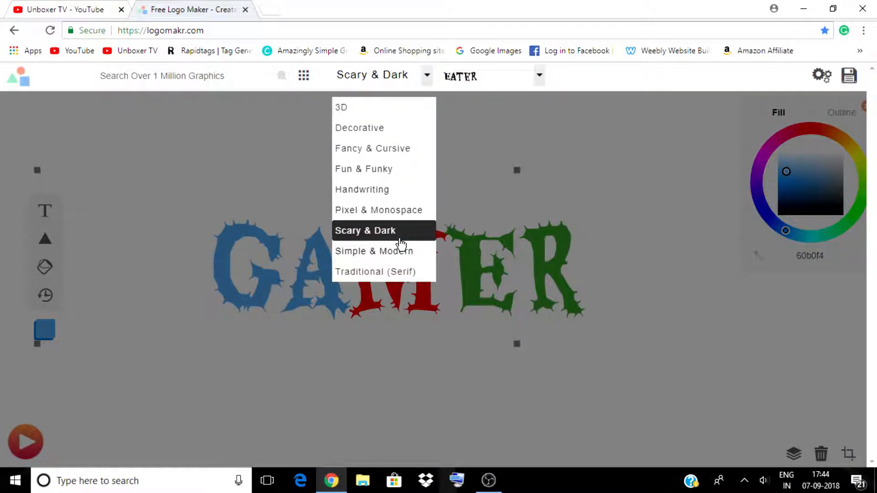
click(632, 167)
click(632, 170)
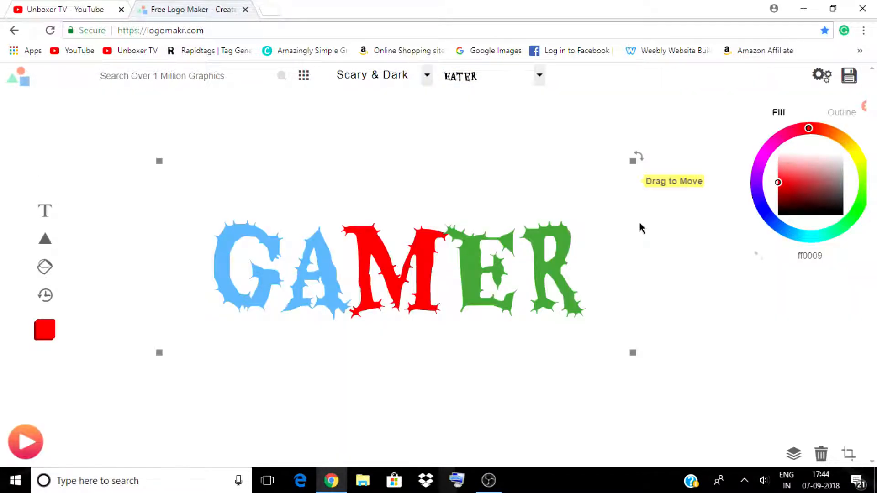
click(548, 257)
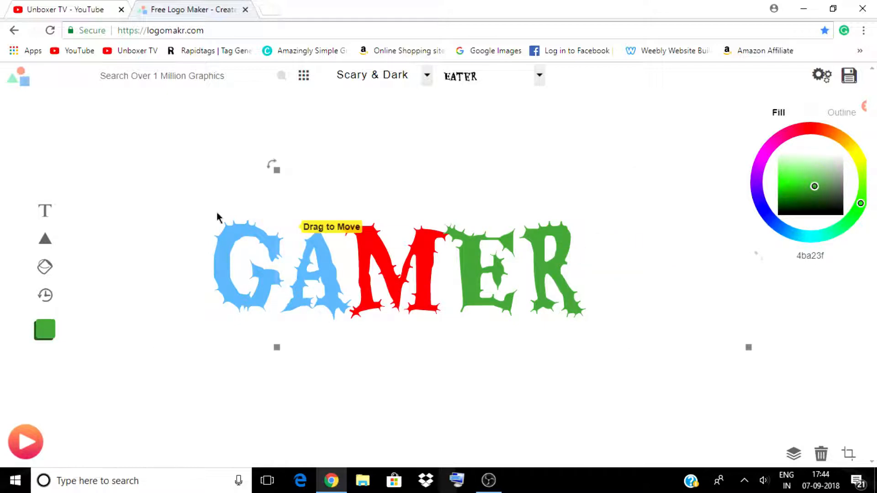
click(123, 145)
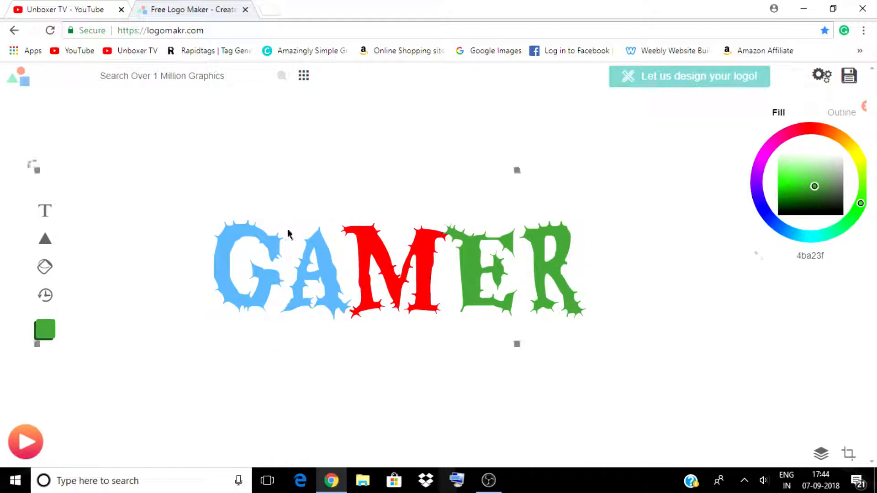
Step: Delete the GA, ER and M texts to leave the canvas empty
click(423, 207)
key(Delete)
click(454, 235)
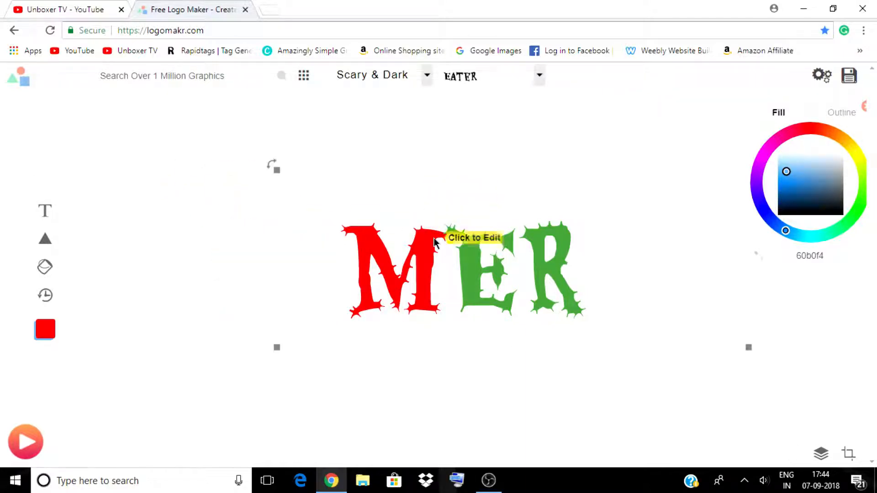
key(Delete)
click(393, 253)
key(Delete)
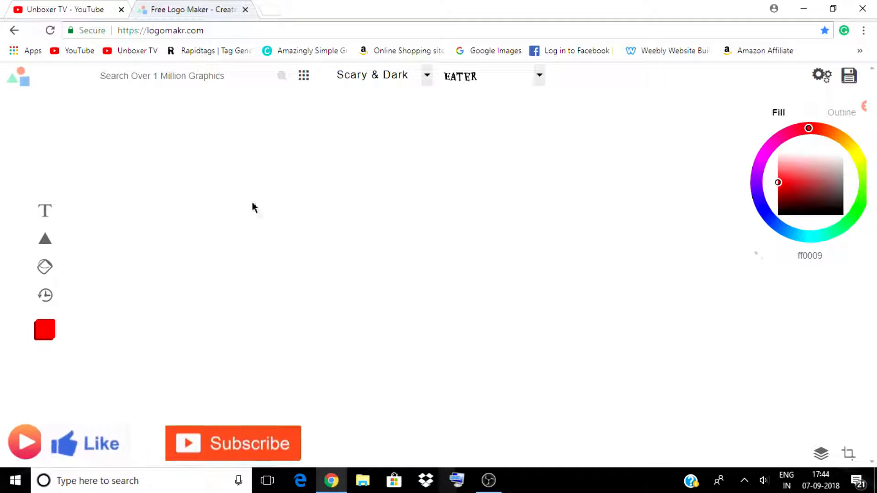
Step: Open the graphics library and search it for GAming
click(200, 76)
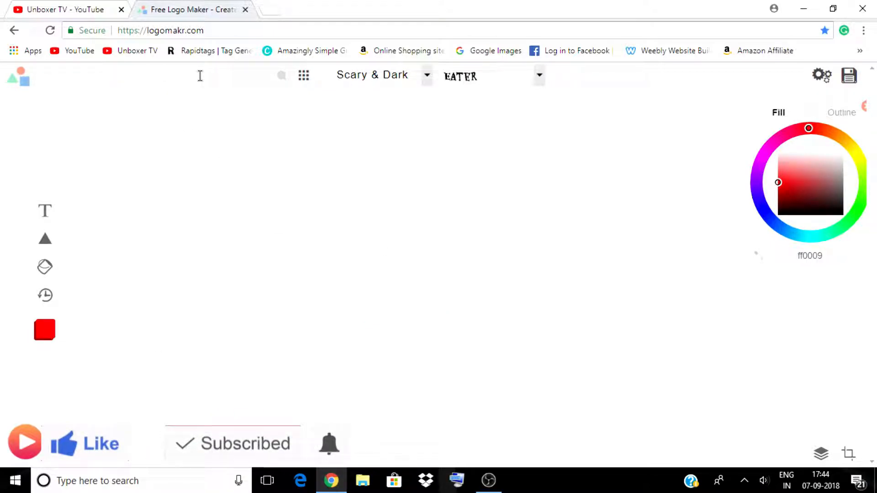
click(164, 169)
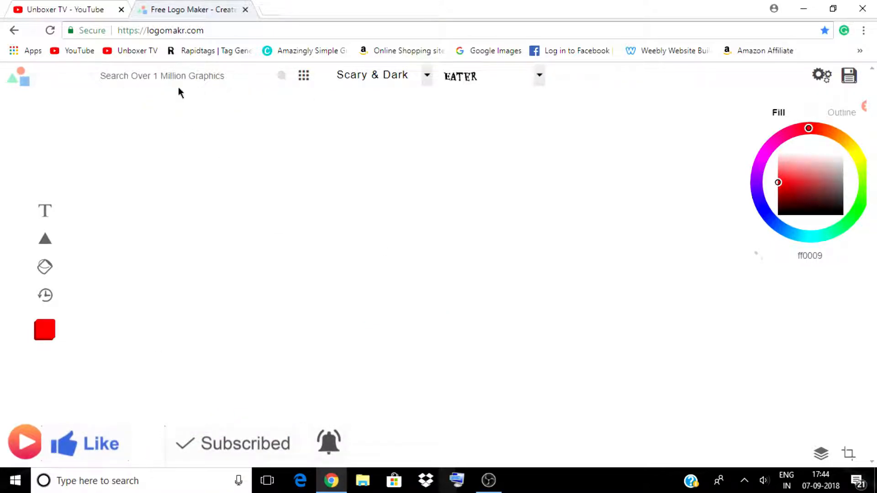
click(304, 77)
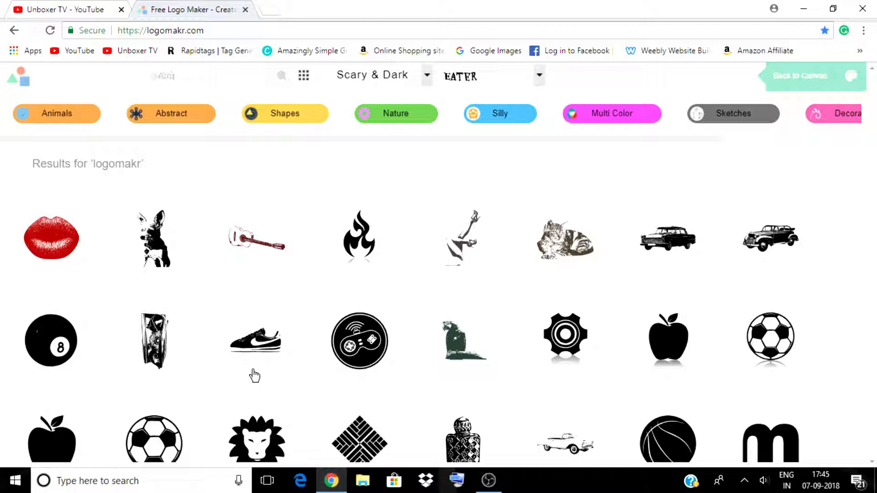
key(Return)
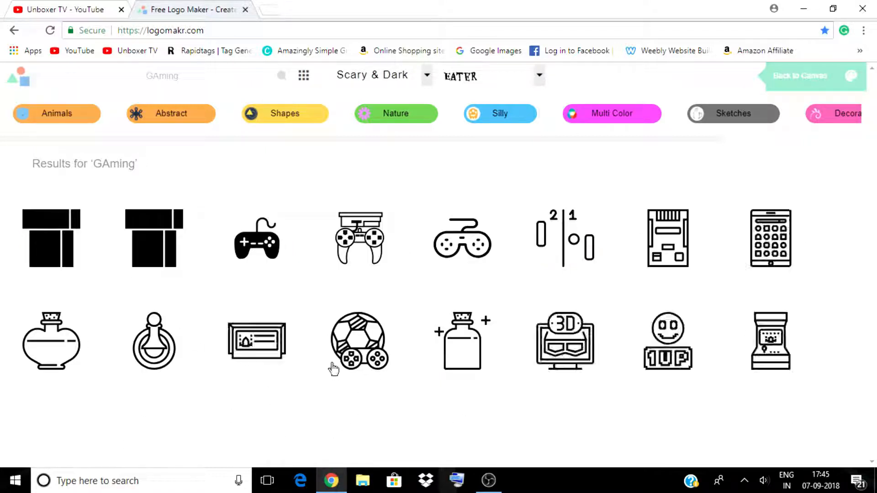
Step: Look through the gaming graphics in the search results for a suitable logo icon
scroll(548, 372, down, 1)
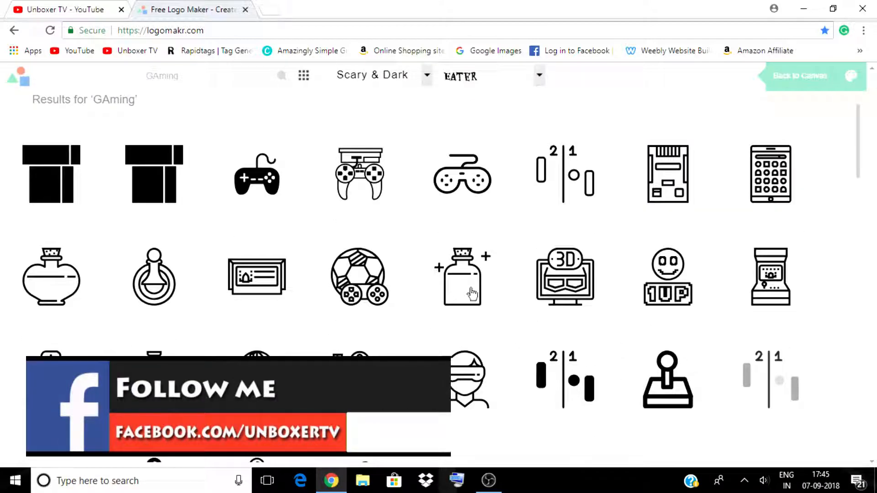
scroll(380, 263, down, 5)
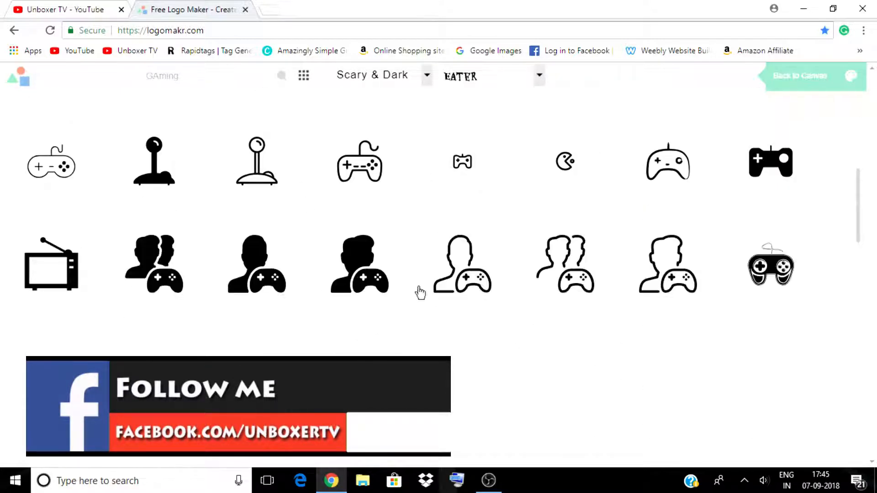
scroll(378, 307, down, 3)
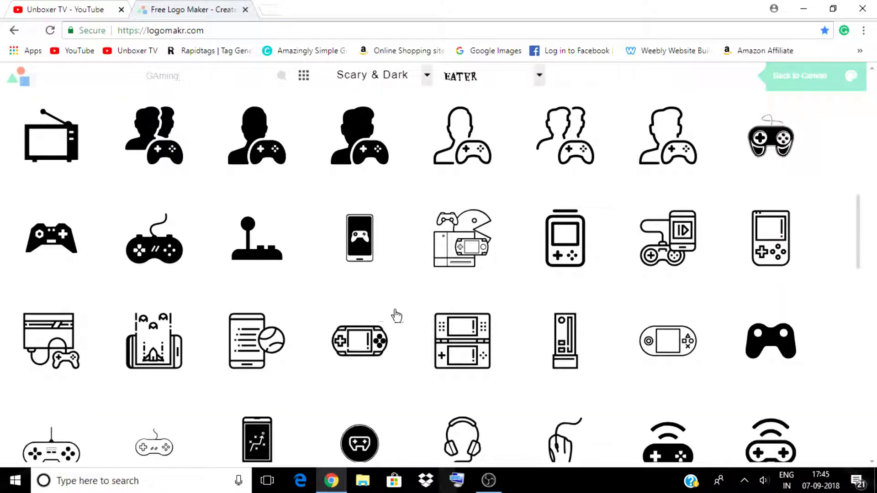
scroll(392, 314, down, 3)
scroll(403, 320, down, 3)
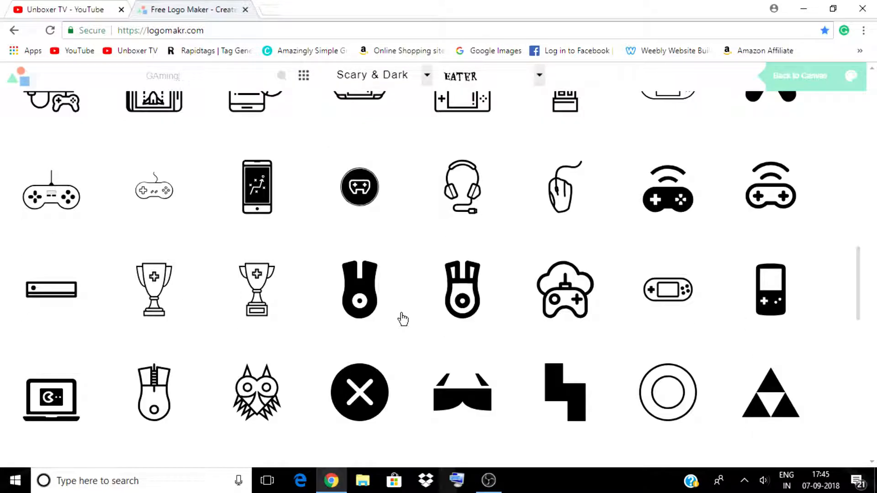
scroll(402, 319, down, 3)
scroll(297, 352, down, 5)
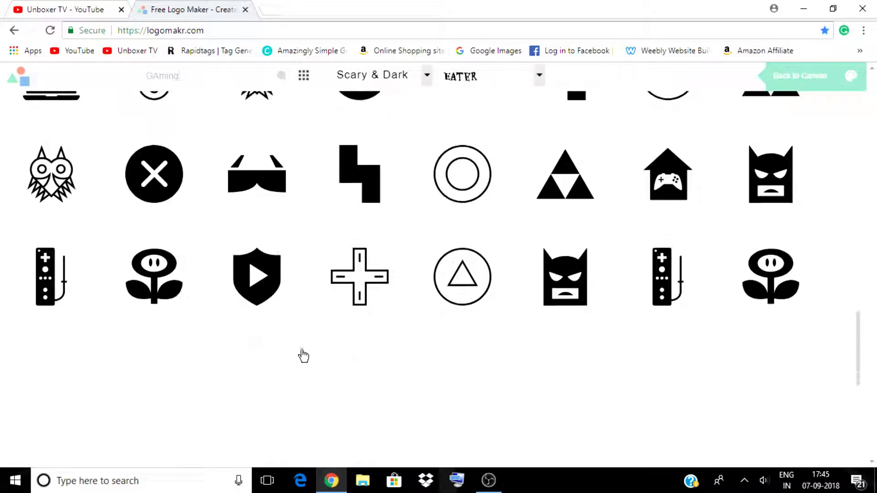
scroll(321, 338, down, 3)
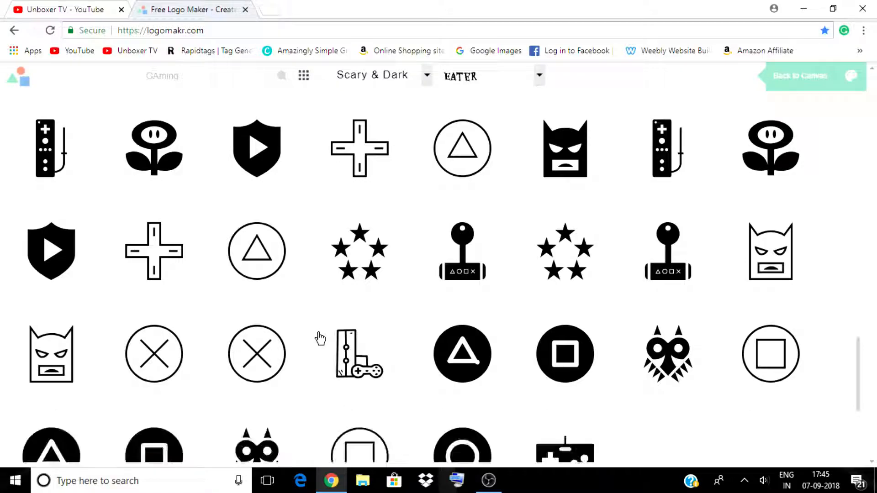
scroll(318, 337, down, 3)
scroll(318, 337, up, 15)
scroll(301, 318, up, 6)
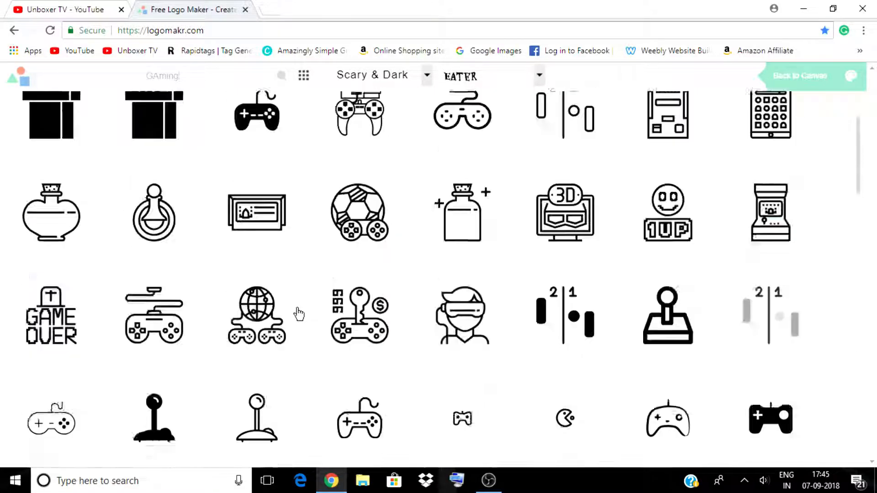
Step: Search the graphics library for HAcking and add the outlined man in a cap framed by corner brackets to the canvas
drag(176, 76, 106, 117)
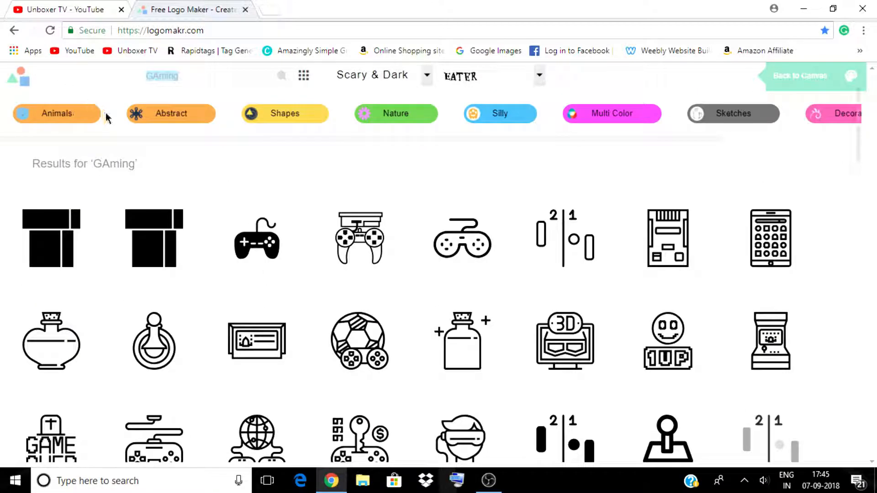
text(HAcking)
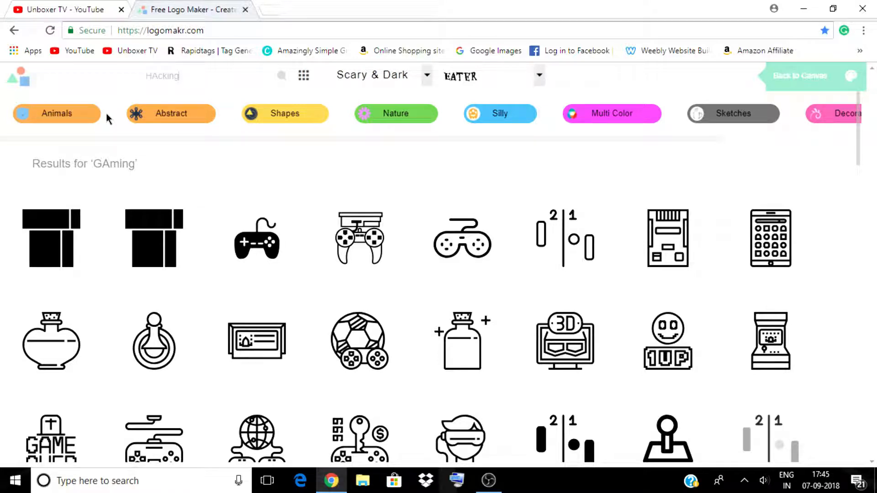
key(Return)
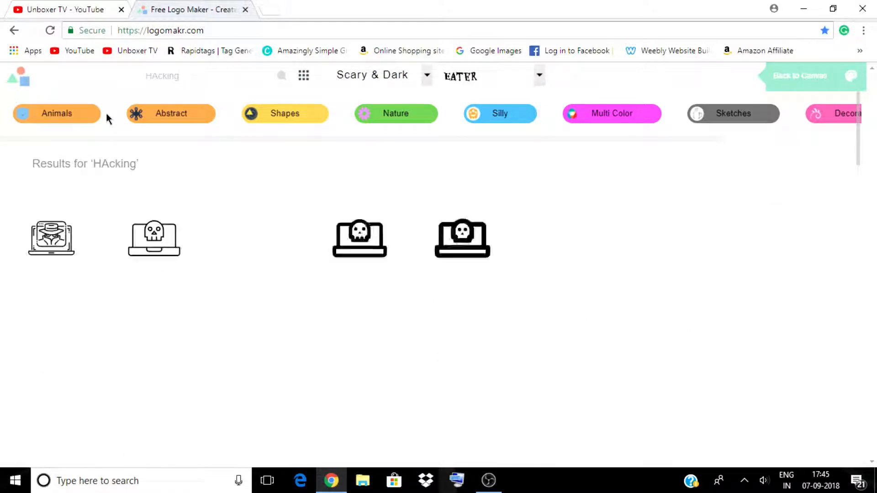
scroll(398, 274, down, 3)
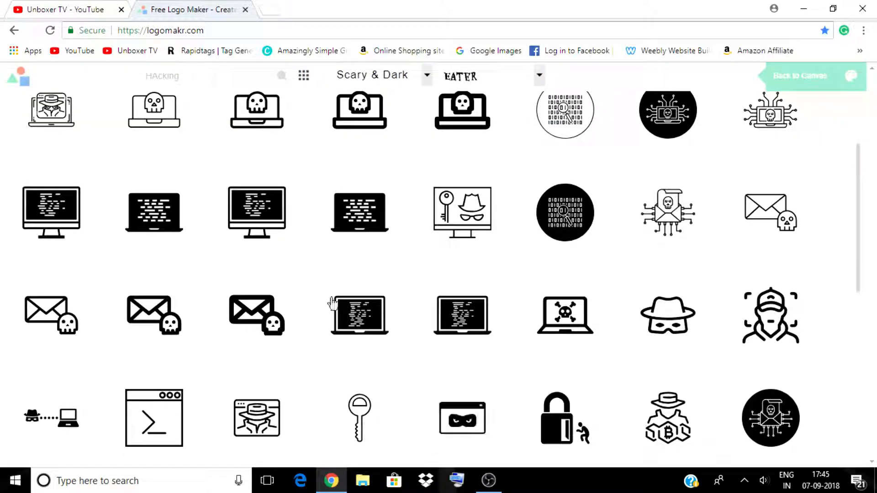
scroll(281, 313, down, 3)
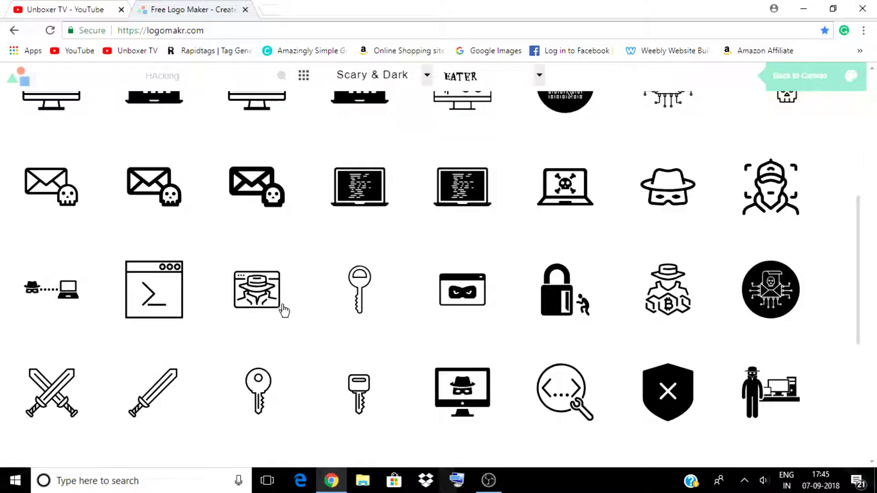
click(772, 187)
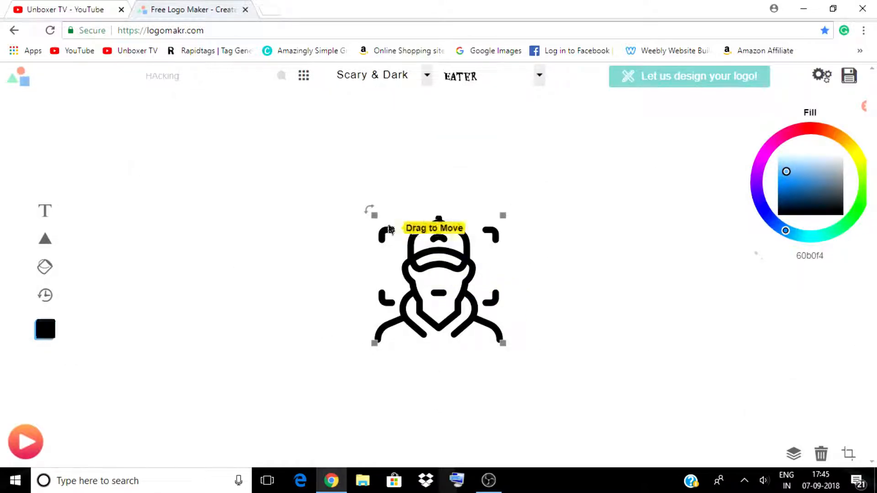
Step: Enlarge the capped man graphic to nearly twice its size and reposition it near the middle of the canvas
drag(373, 212, 279, 187)
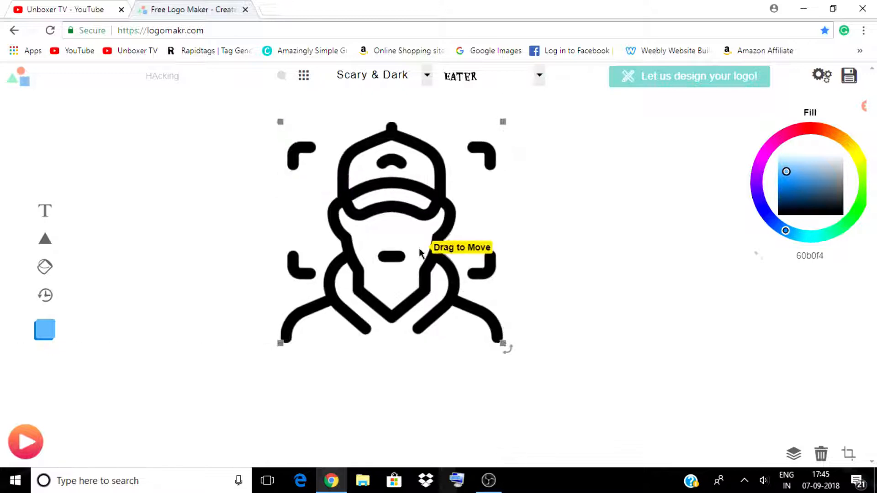
drag(426, 248, 431, 266)
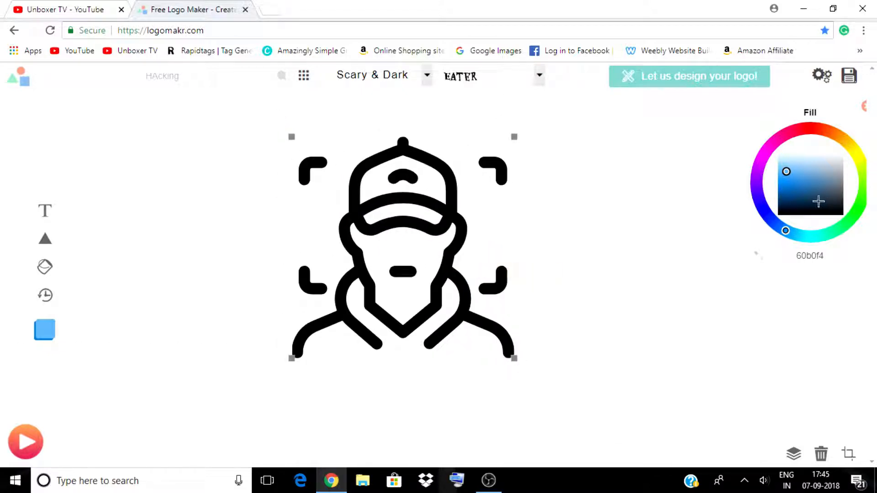
Step: Fill the man graphic with bright orange-red, colour ff3400
click(814, 129)
drag(780, 183, 793, 178)
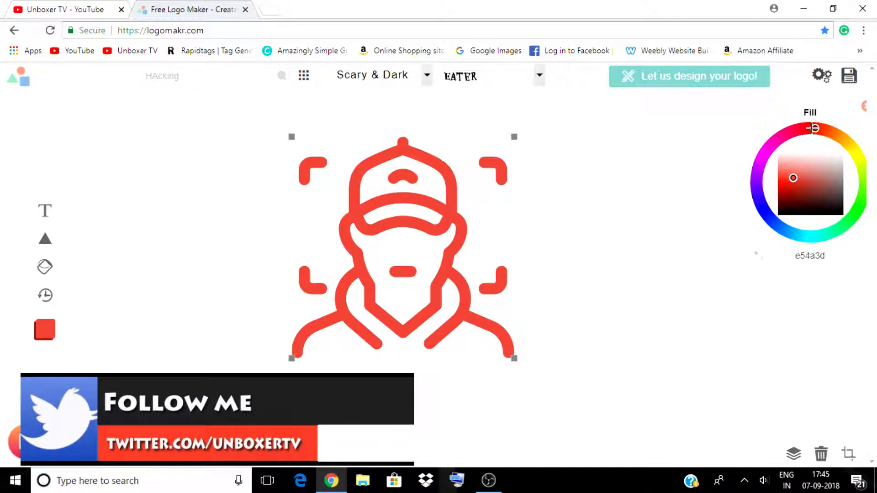
mouse_move(814, 129)
mouse_down()
mouse_move(829, 131)
mouse_move(821, 128)
mouse_up()
click(660, 319)
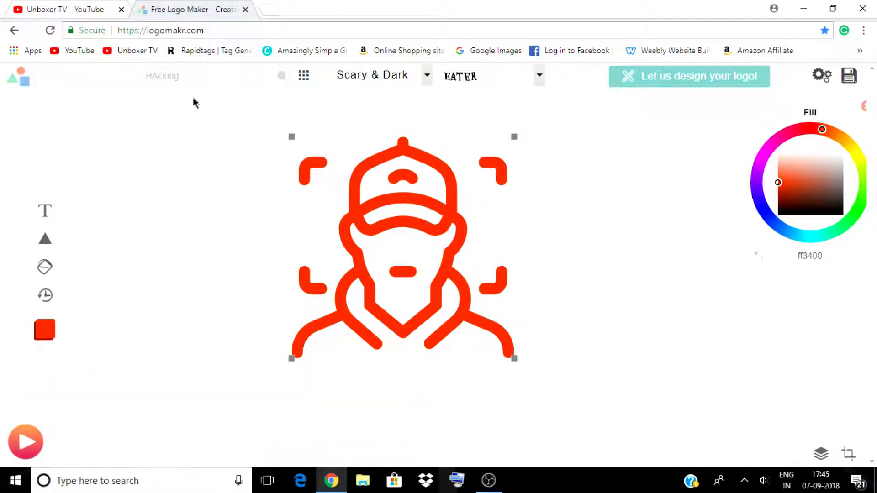
Step: Add the text THE GAMER directly below the man graphic and fill it near-black, colour 0c0c0c
click(46, 212)
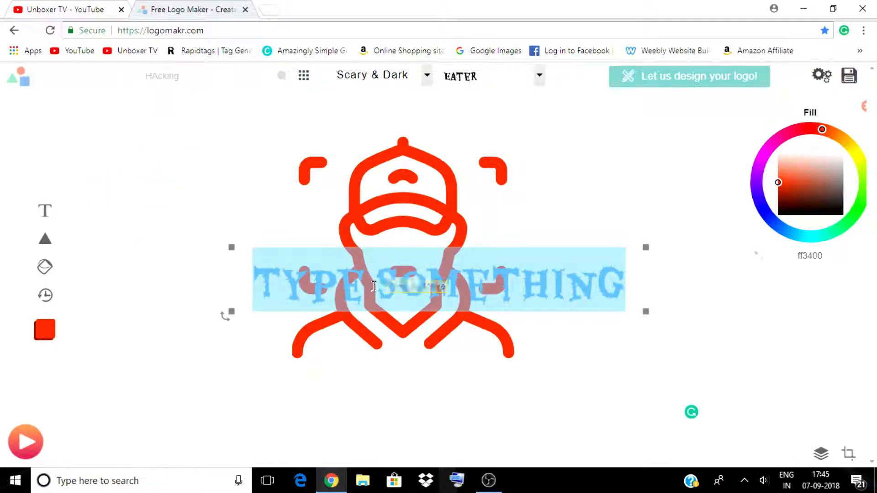
text(THE G)
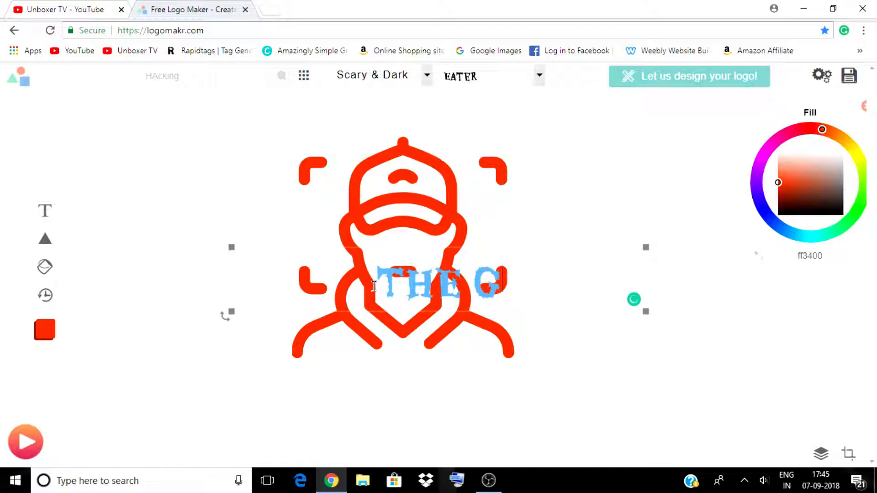
text(AMER)
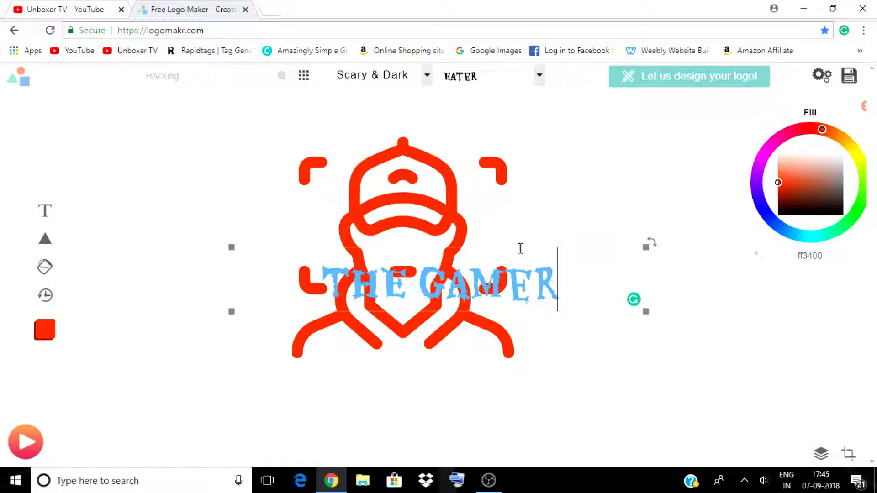
drag(547, 260, 508, 359)
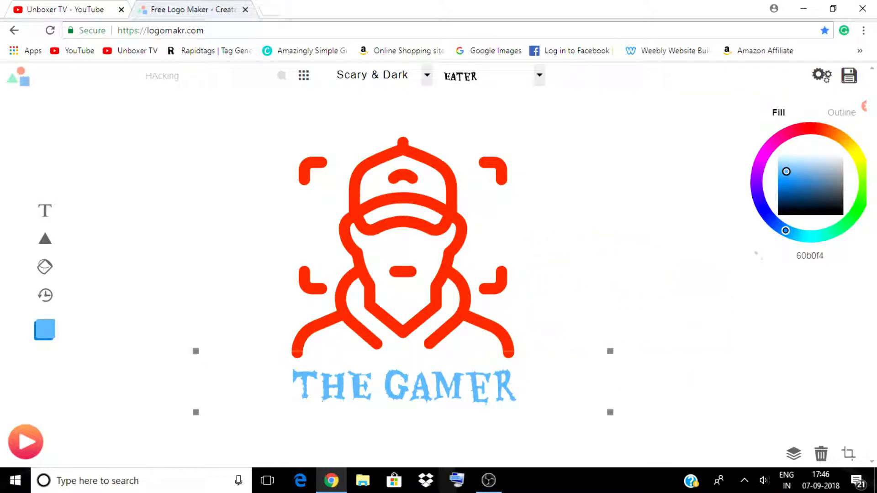
click(842, 212)
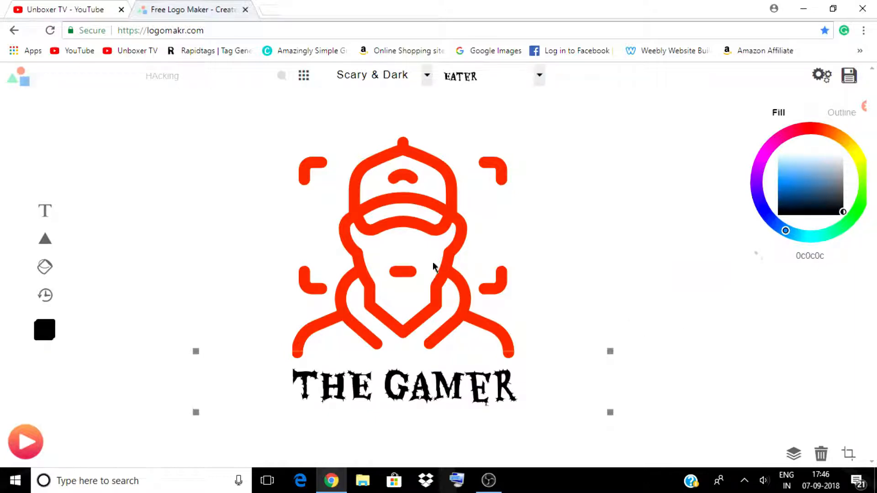
Step: Recolour the man graphic to a muted grey-blue, colour 6c8c9d
click(419, 269)
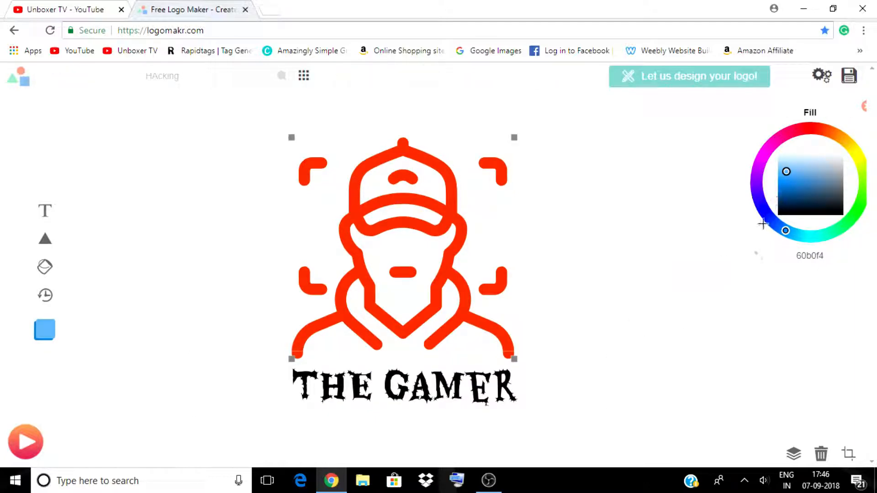
mouse_move(772, 217)
mouse_down()
mouse_move(800, 235)
mouse_move(829, 233)
mouse_move(845, 210)
mouse_up()
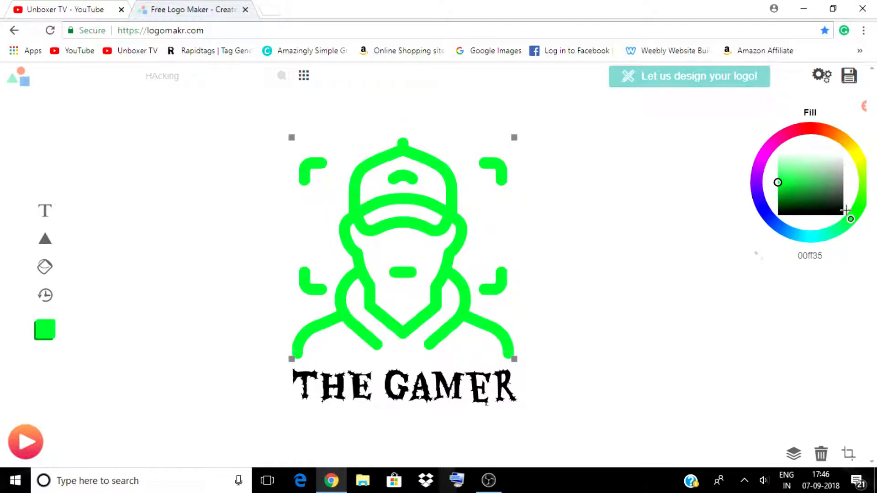
mouse_move(846, 210)
mouse_down()
mouse_move(833, 140)
mouse_move(824, 130)
mouse_move(779, 127)
mouse_move(755, 185)
mouse_move(772, 220)
mouse_move(802, 235)
mouse_move(774, 235)
mouse_move(762, 208)
mouse_move(785, 230)
mouse_move(799, 210)
mouse_up()
click(828, 178)
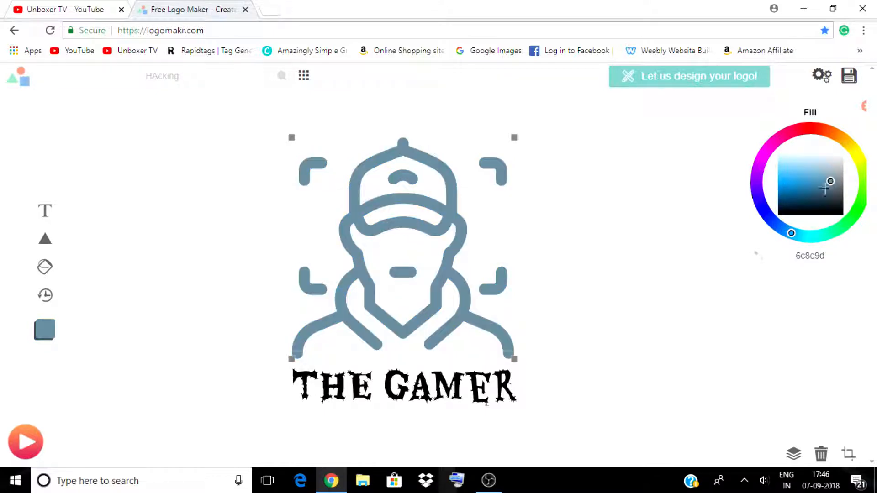
click(720, 358)
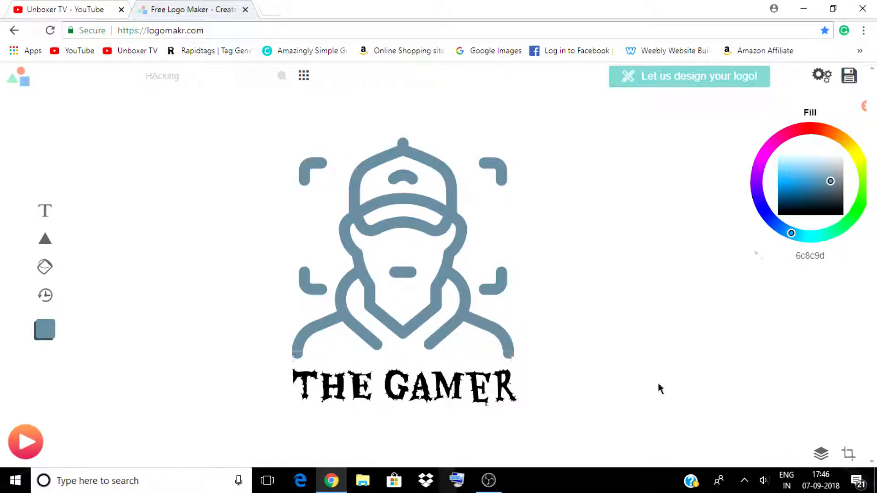
Step: Try the Handwriting and Traditional (Serif) font categories on the THE GAMER text
click(512, 387)
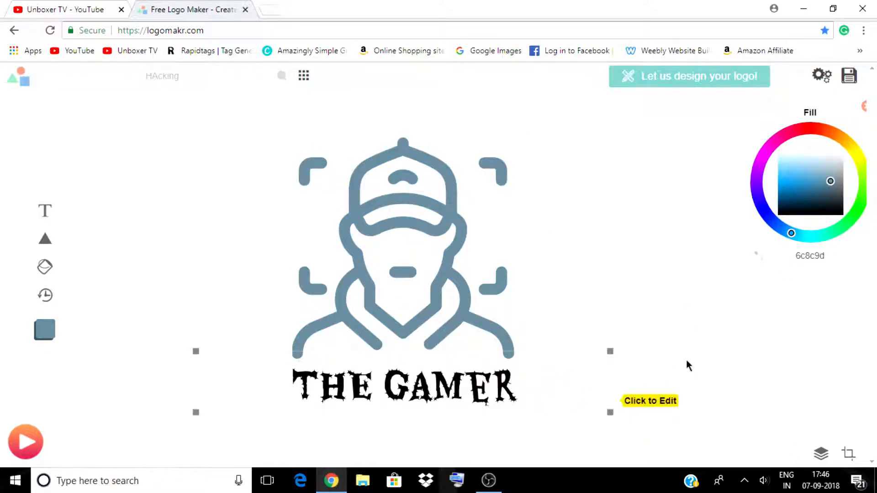
click(471, 391)
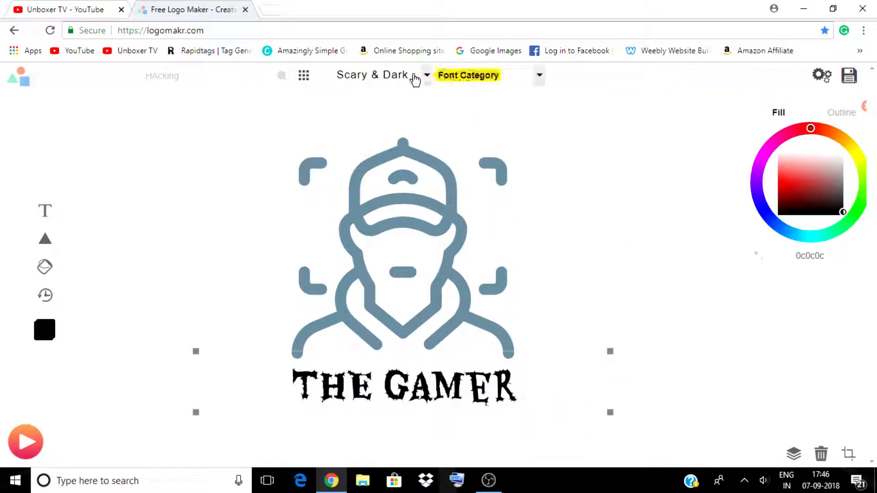
click(427, 75)
click(355, 191)
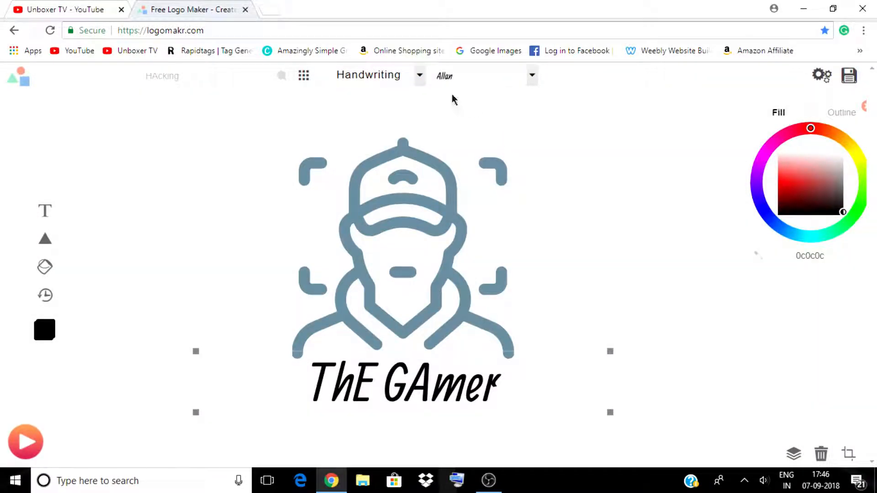
click(419, 77)
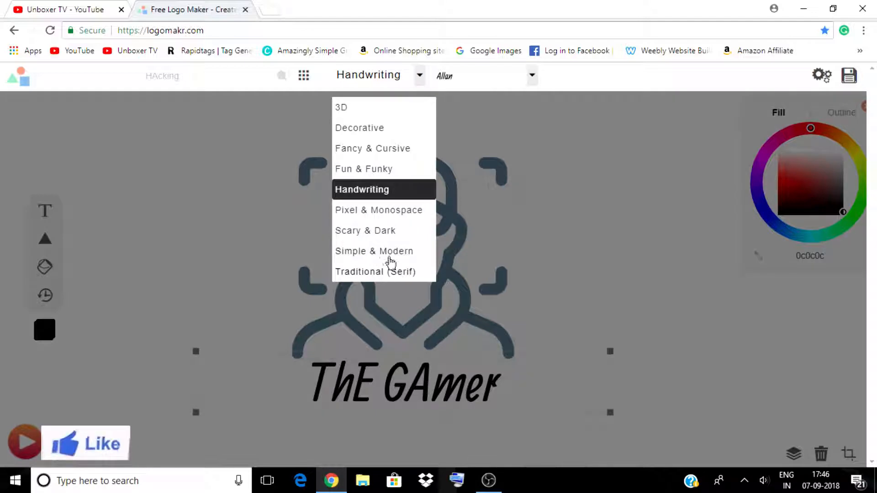
click(381, 272)
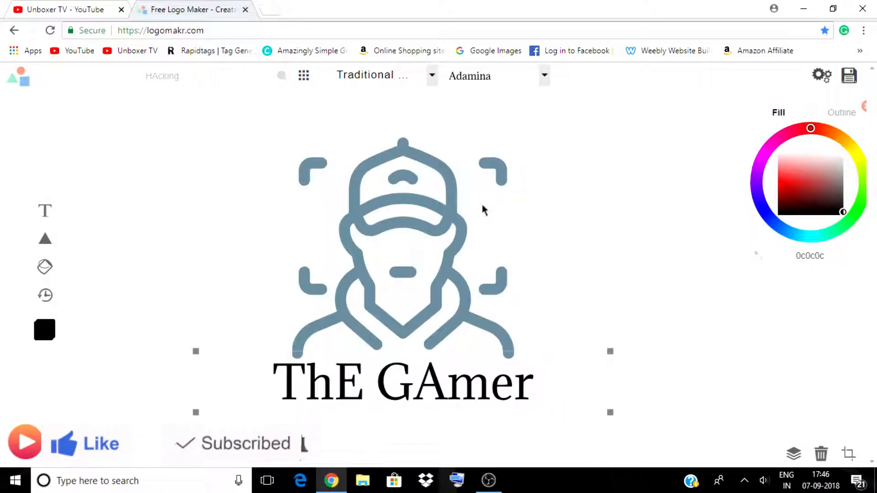
Step: Replace the mixed-case text below the graphic with THE GAMER in all capitals
double_click(484, 386)
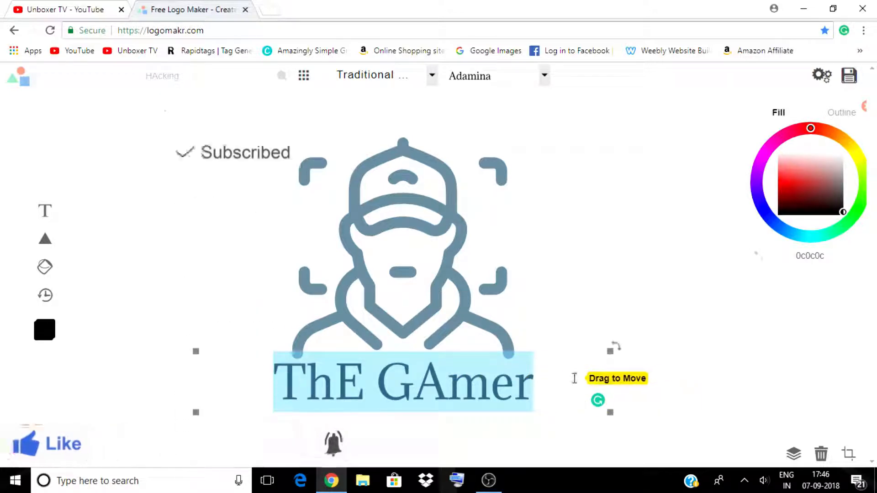
key(BackSpace)
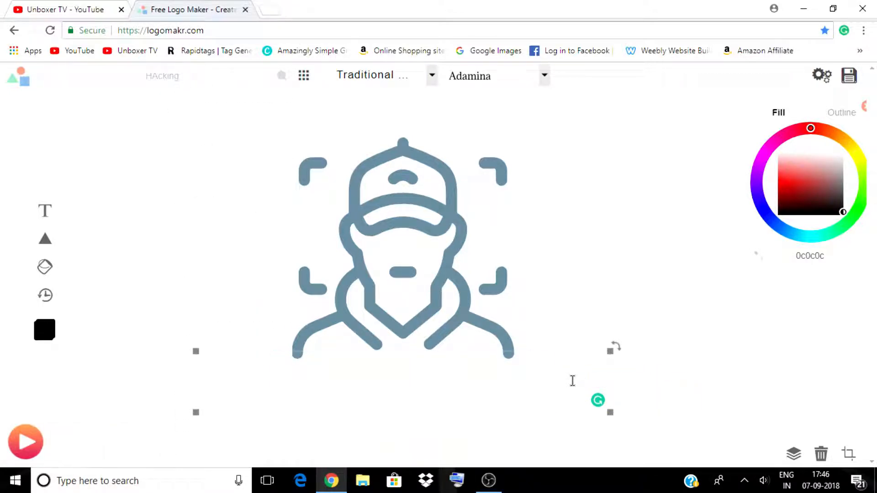
text(THE HS)
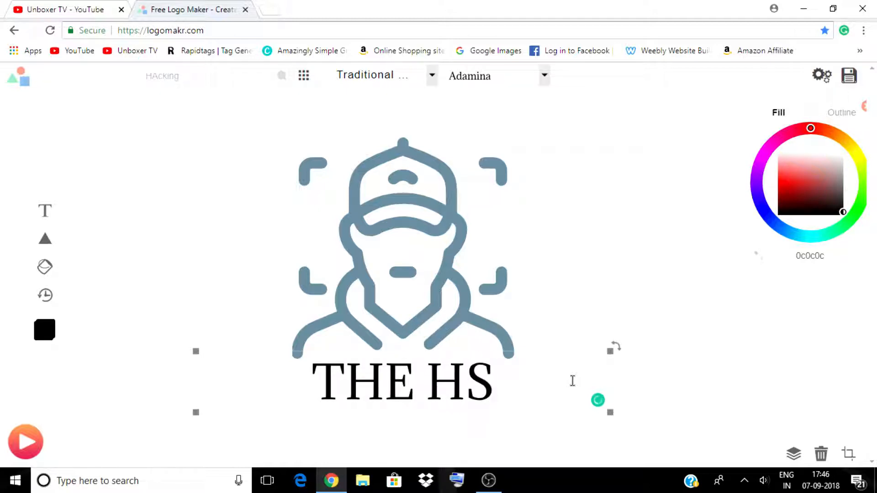
key(BackSpace)
key(BackSpace)
text(GSME)
key(BackSpace)
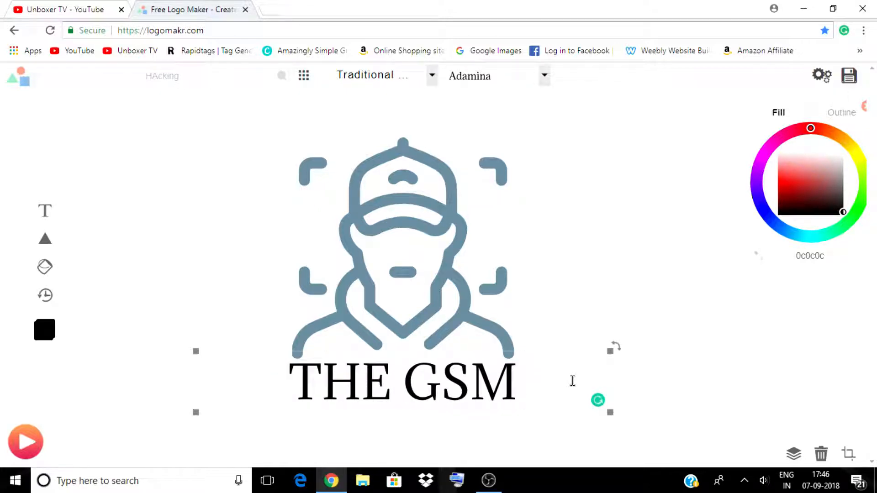
key(BackSpace)
key(BackSpace)
text(AMER)
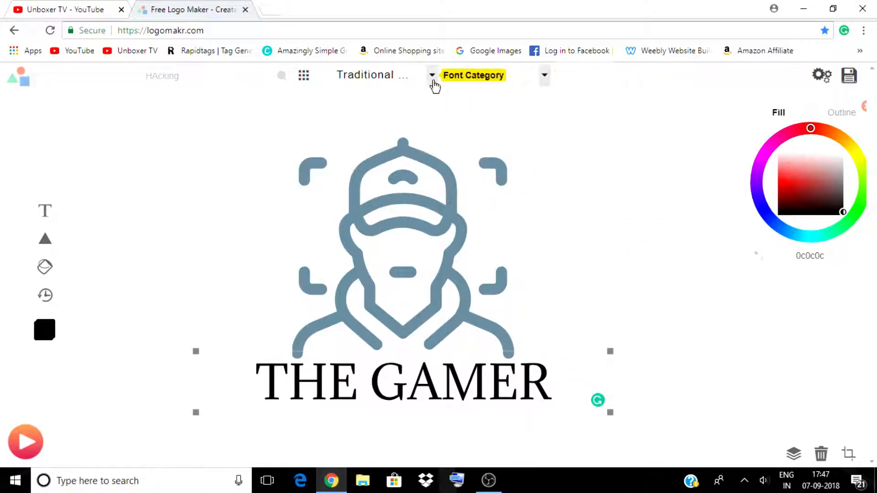
Step: Try the Simple & Modern font category on the THE GAMER text and list its fonts
click(433, 82)
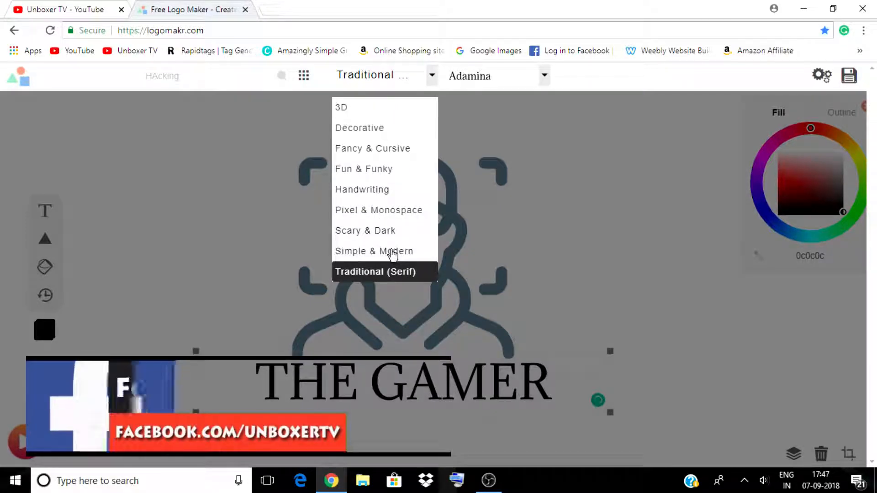
click(393, 251)
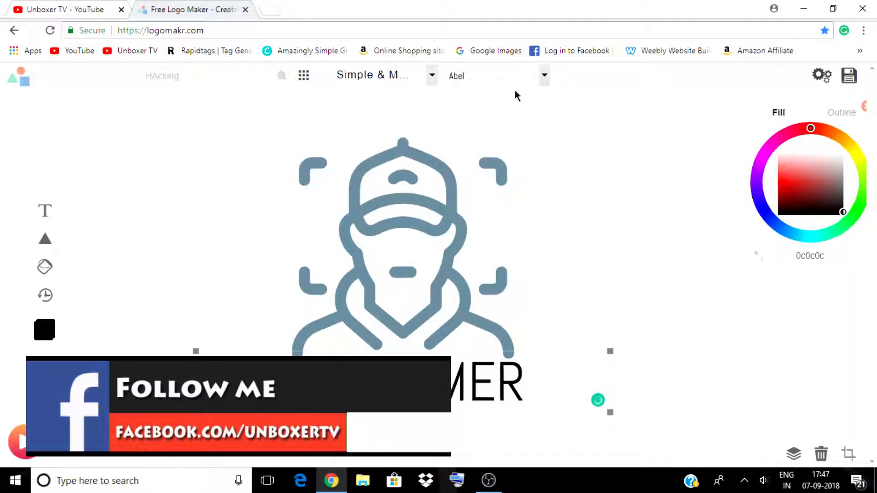
click(543, 78)
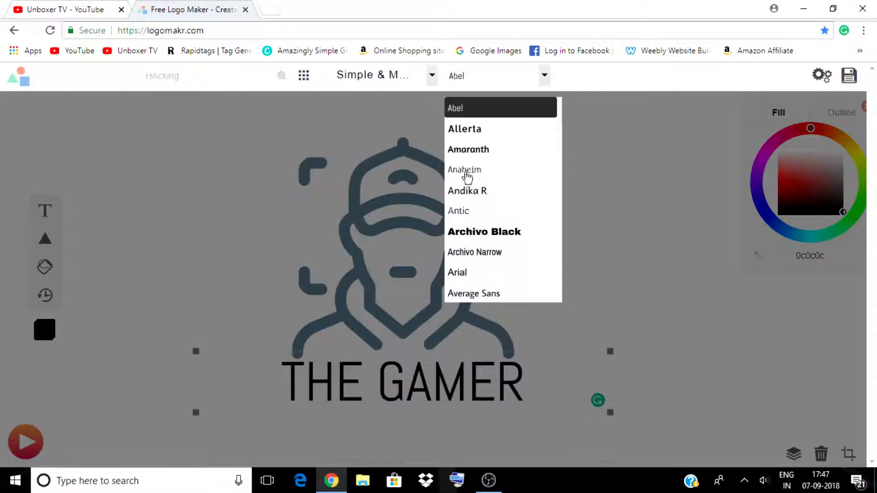
Step: Set the THE GAMER text to the Londrina Shadow font from the 3D category
click(413, 76)
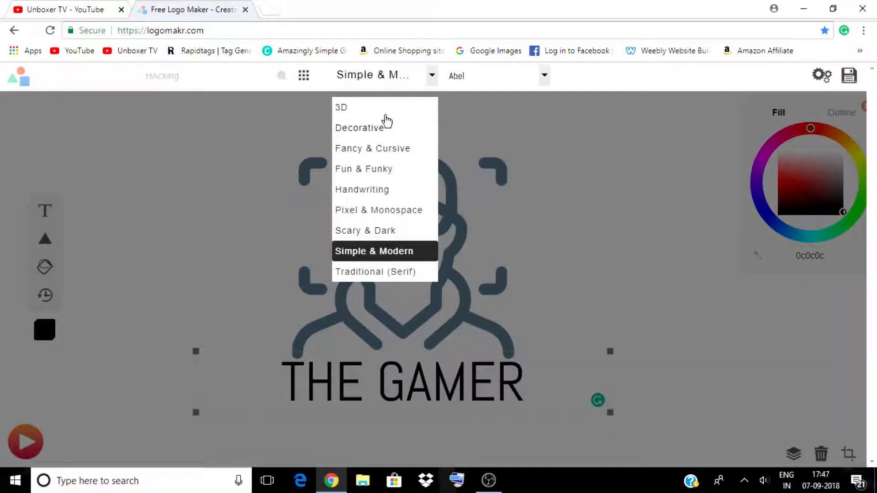
click(386, 108)
click(483, 77)
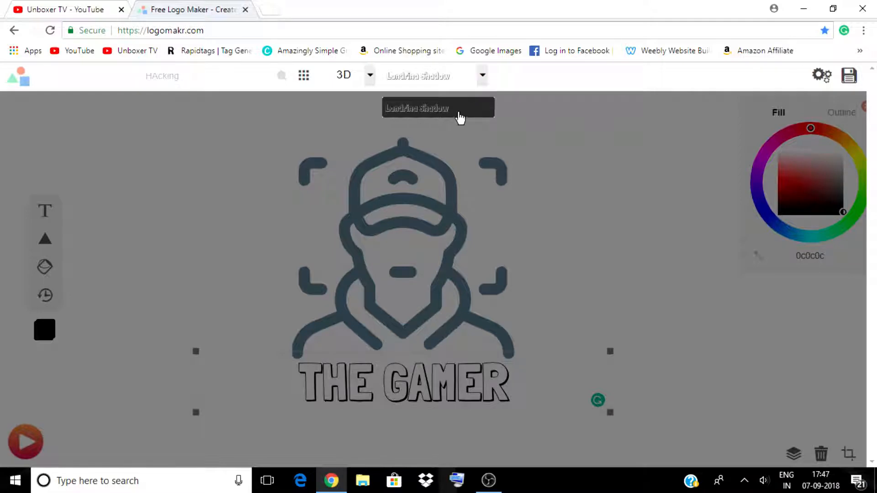
click(459, 117)
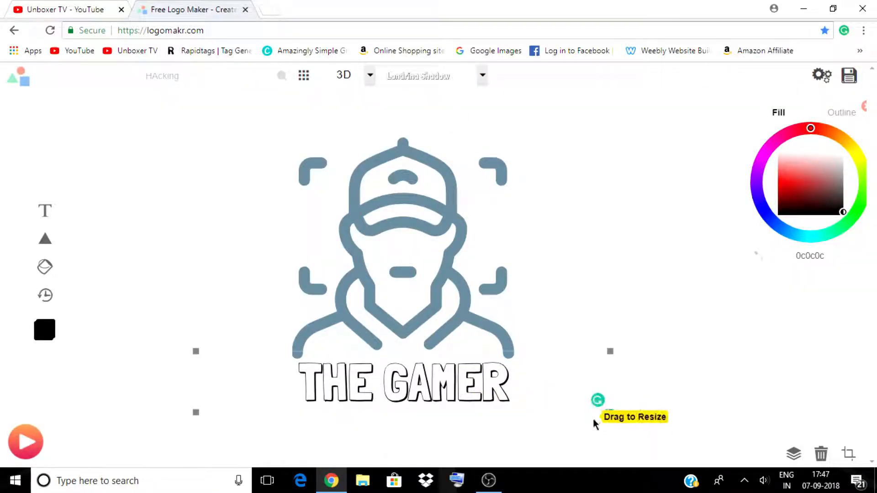
Step: Enlarge the THE GAMER text slightly and centre it below the man graphic at X 300 px, Y 417 px
drag(610, 413, 617, 431)
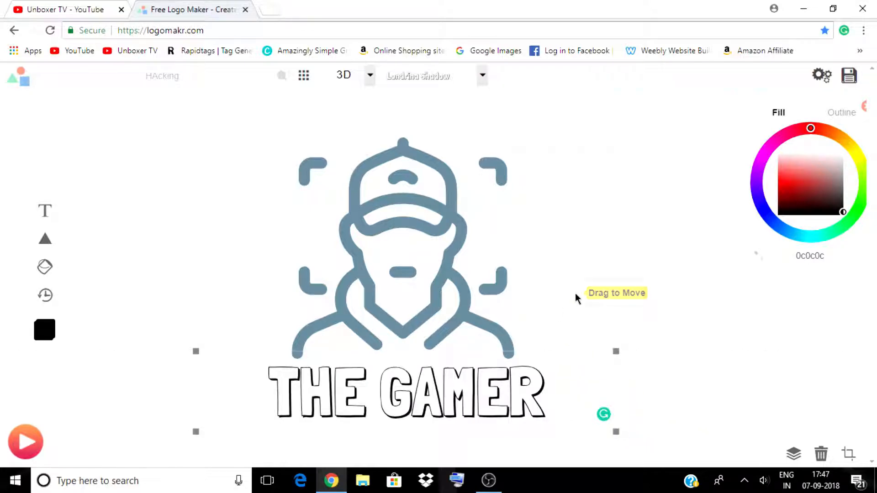
drag(566, 399, 555, 401)
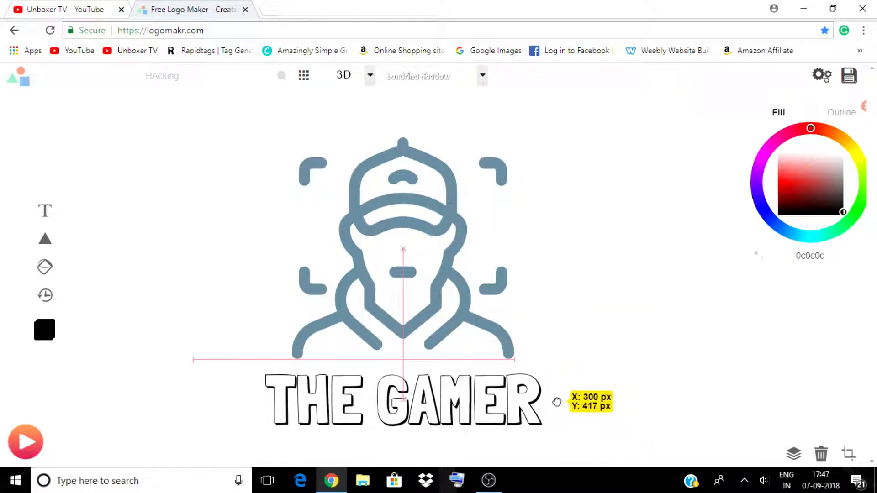
Step: Recolour the THE GAMER text to a muted grey-green, colour 68927d
click(796, 191)
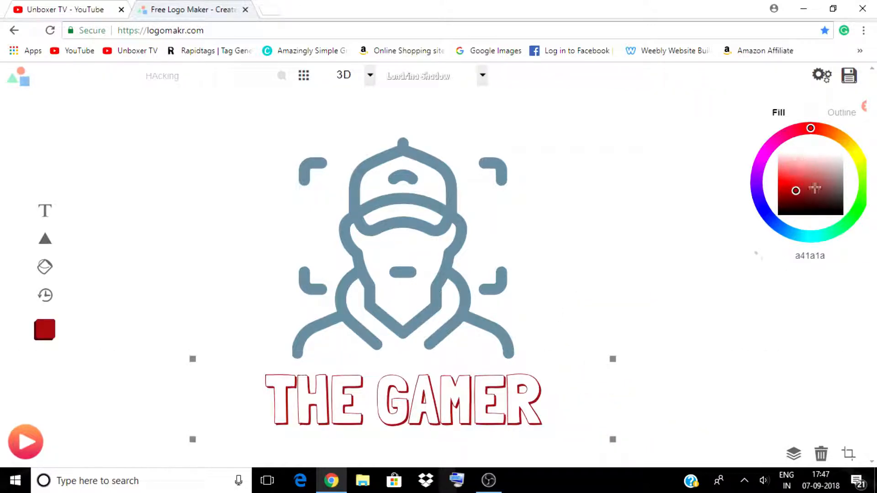
drag(805, 231, 837, 230)
click(828, 178)
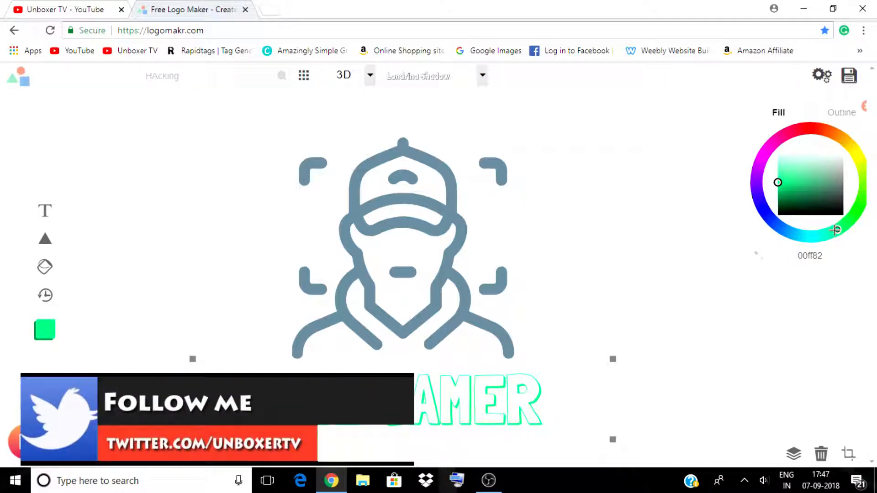
click(830, 171)
click(829, 182)
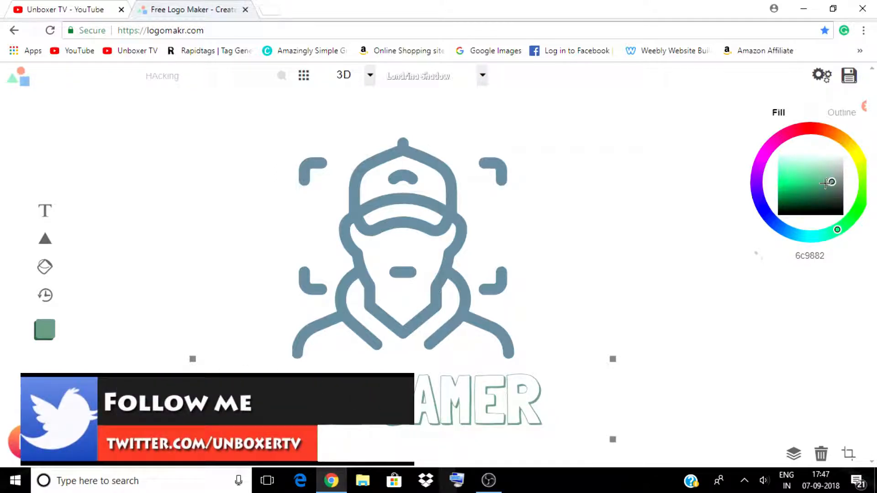
click(831, 184)
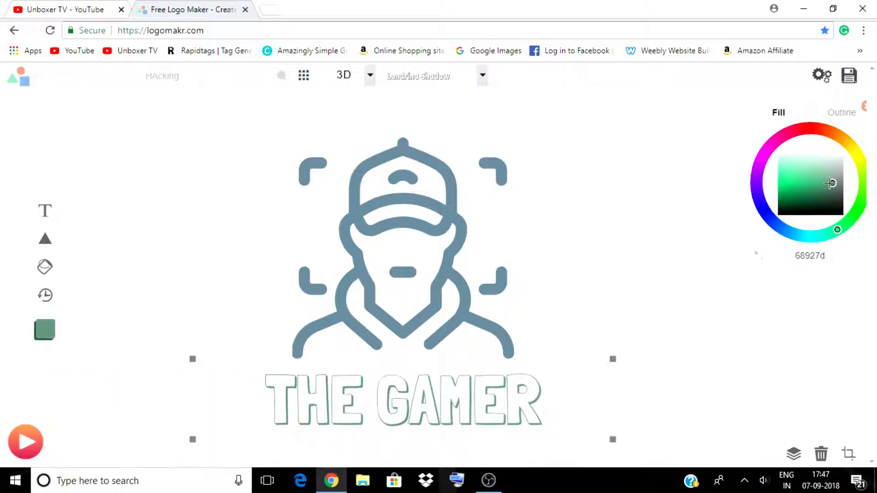
Step: Save the finished hacker logo and open its download options
click(689, 373)
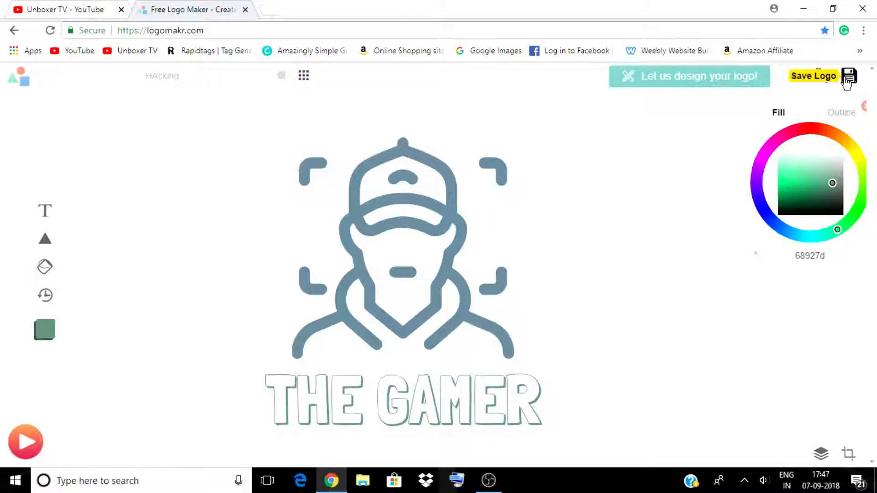
click(846, 79)
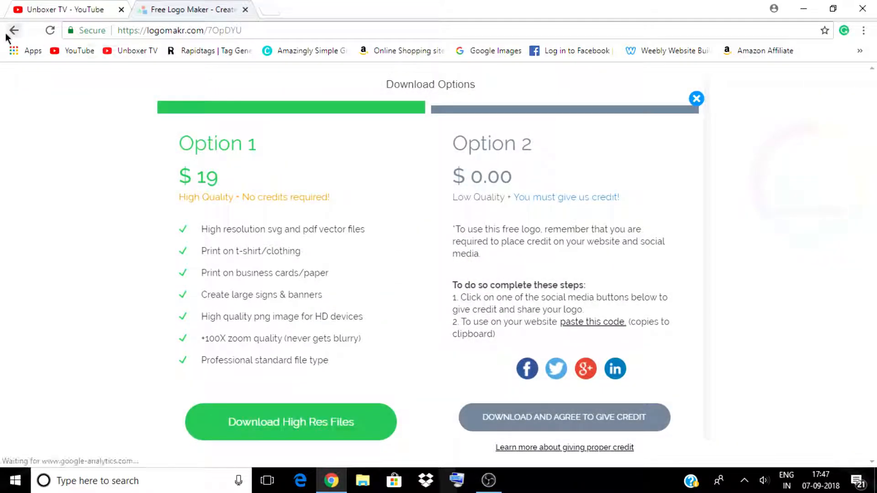
Step: Leave the download options, reload the blank LogoMakr editor and dismiss its intro video and tools guide
click(12, 30)
click(14, 32)
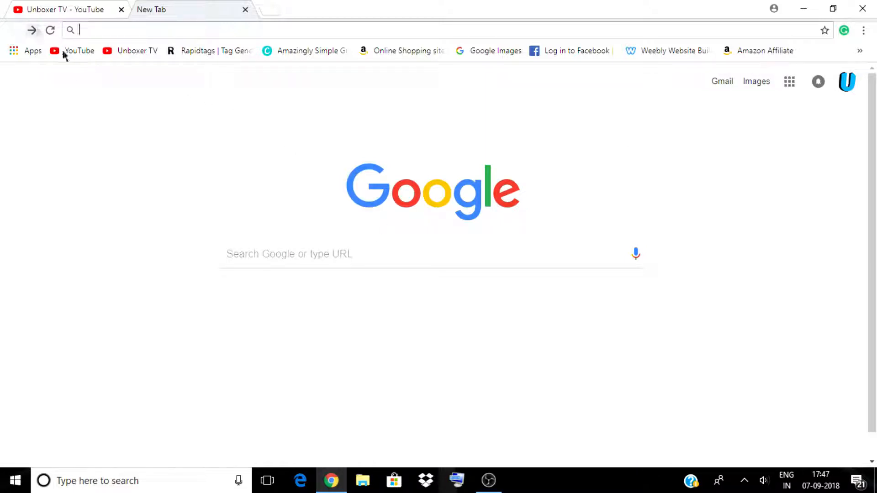
key(alt+Right)
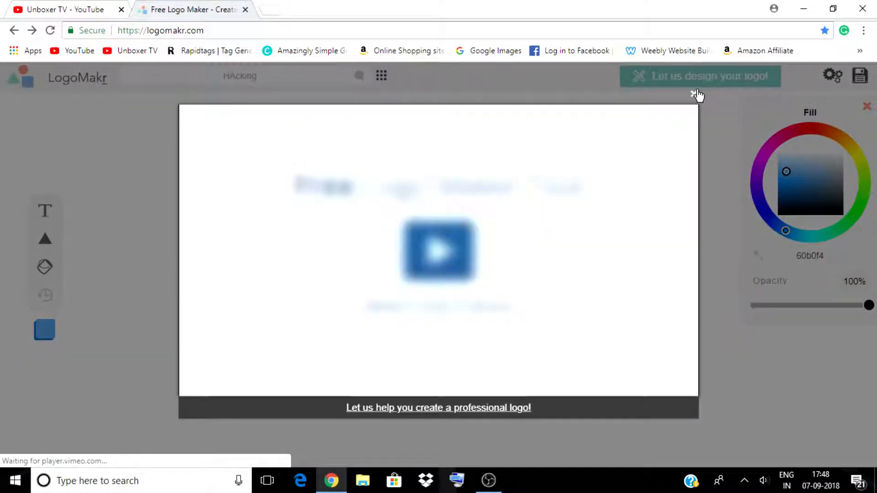
click(692, 95)
click(407, 176)
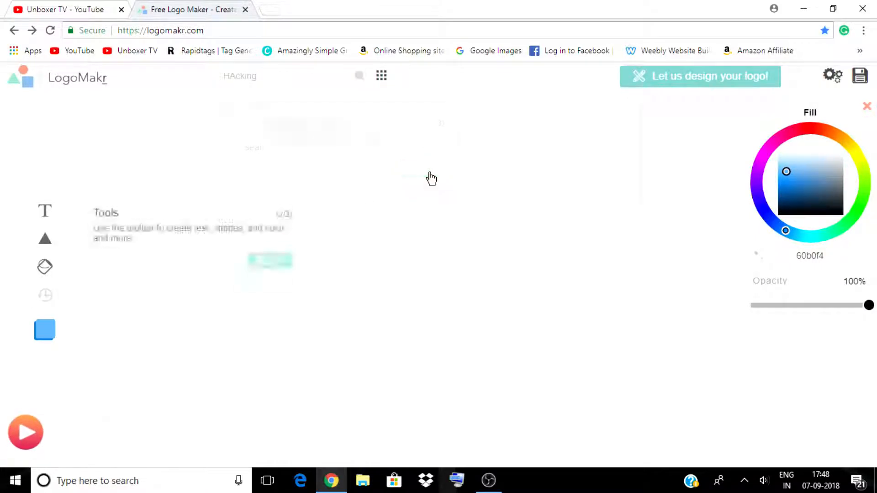
click(268, 259)
click(322, 144)
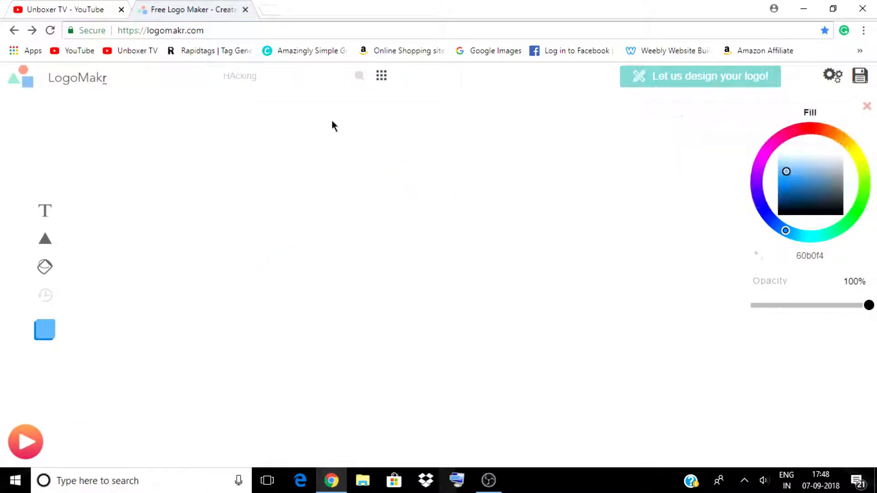
Step: Search the graphics for HAcking and add the figure working on a laptop at a desk
click(359, 76)
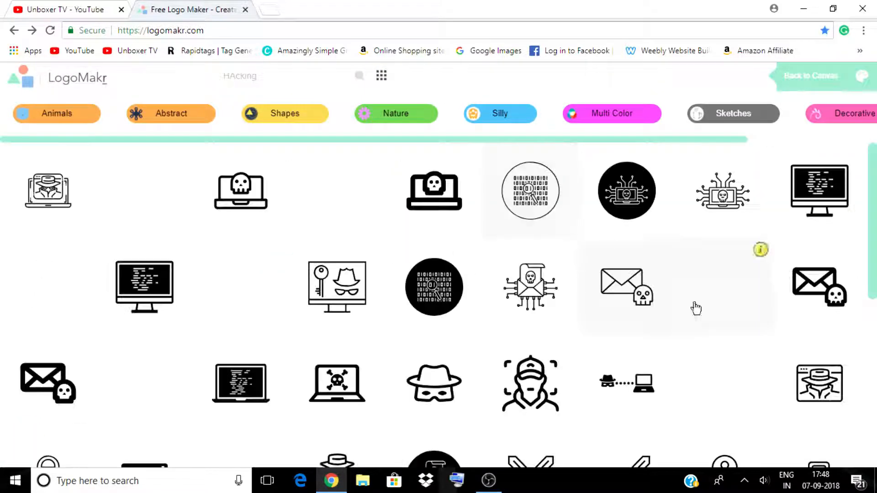
scroll(608, 325, down, 5)
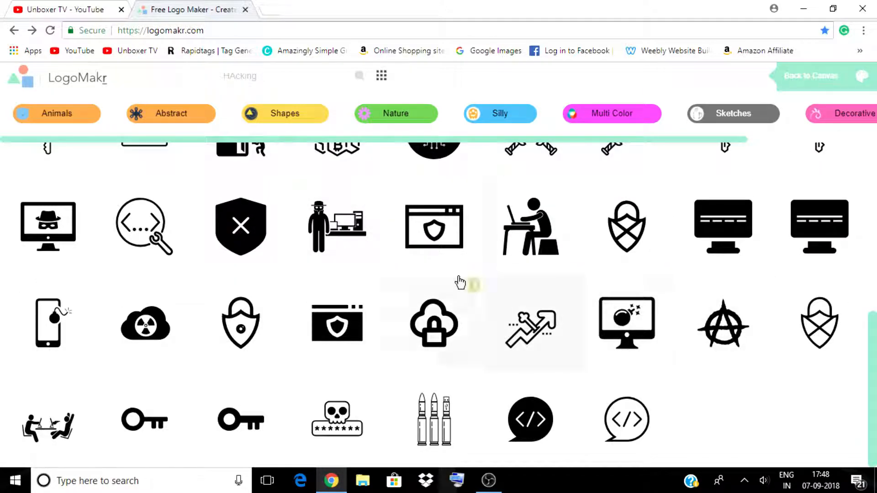
click(528, 230)
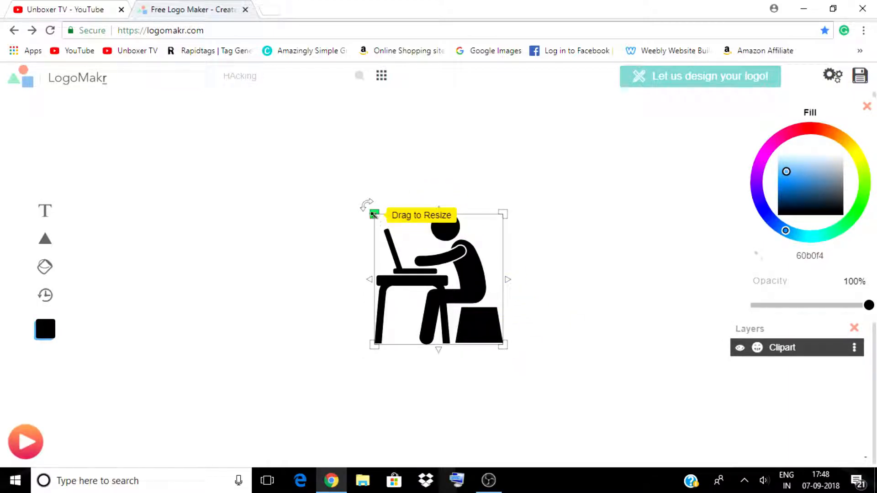
Step: Enlarge the desk worker graphic and recolour it slate grey, colour 566572
drag(373, 213, 343, 182)
click(837, 188)
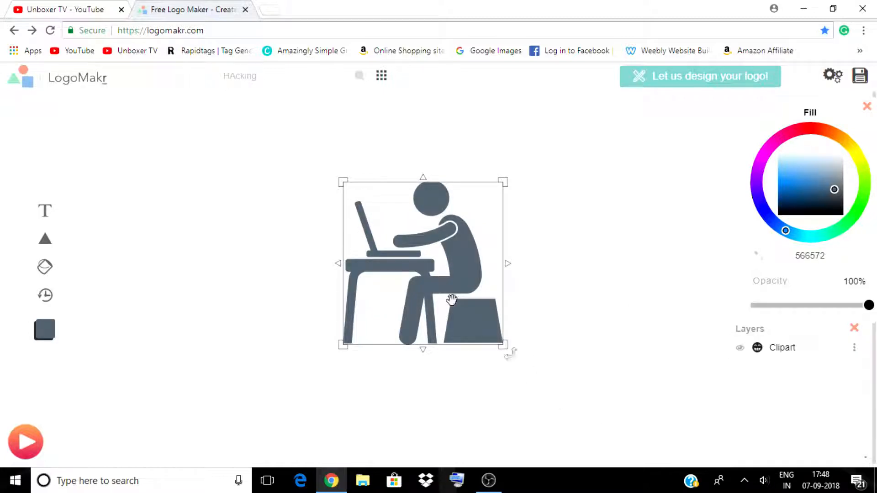
drag(268, 76, 172, 95)
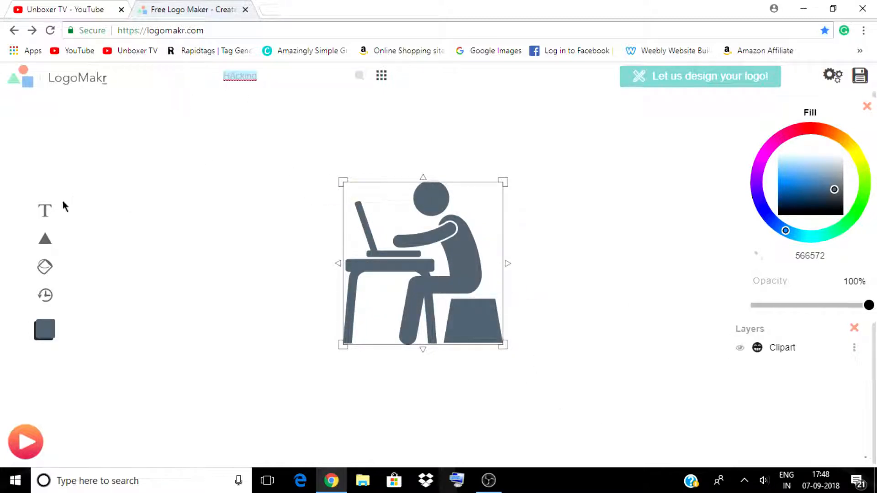
Step: Add a text object to the canvas and replace its placeholder with THE GAMER
click(36, 212)
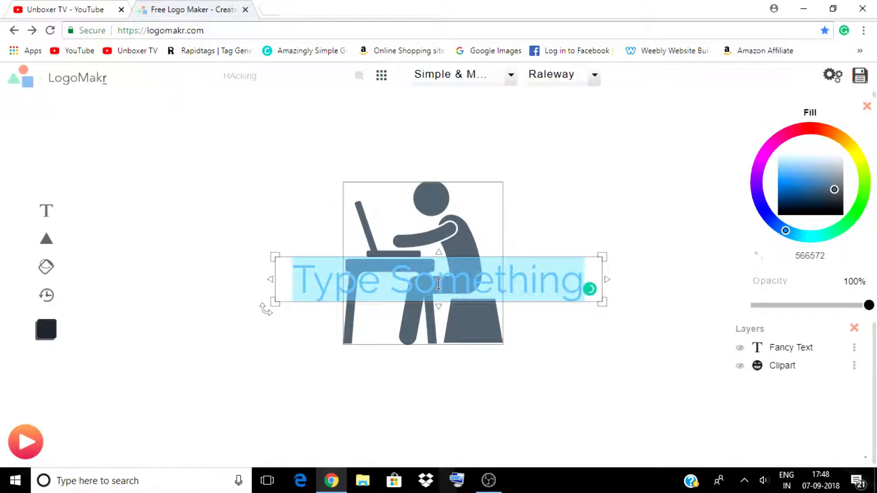
click(515, 282)
text(THE)
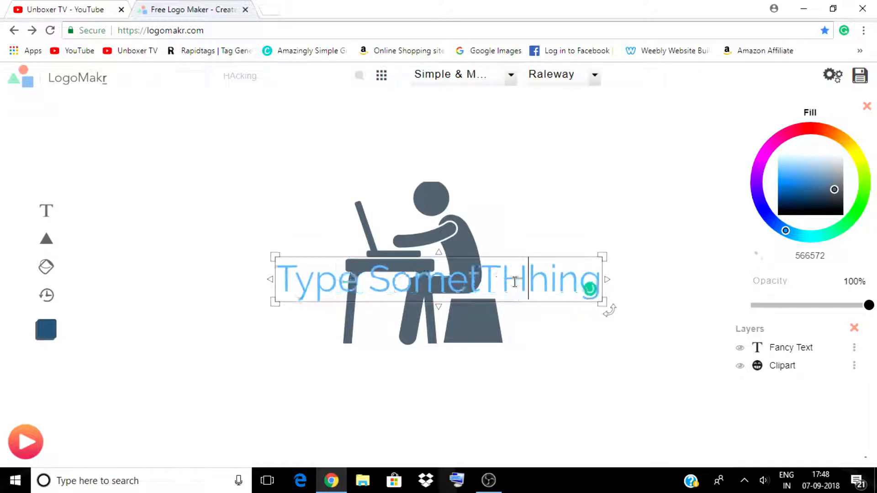
key(ctrl+a)
key(BackSpace)
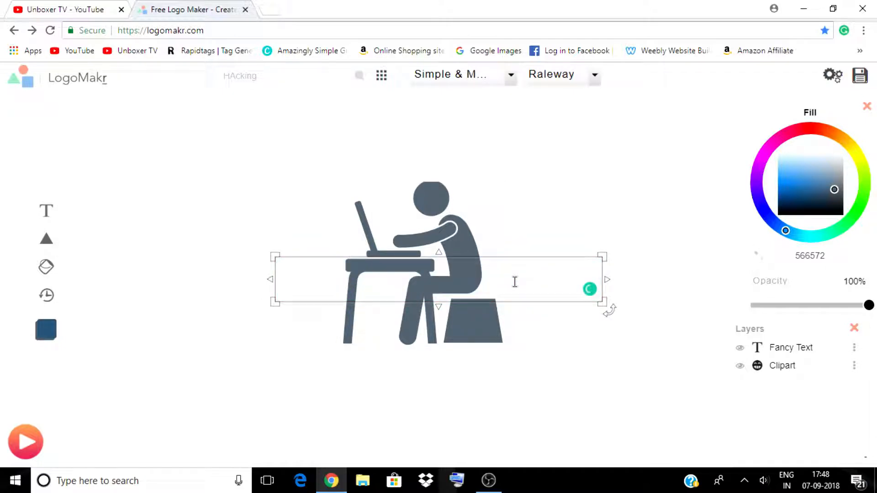
text(THE GAMER)
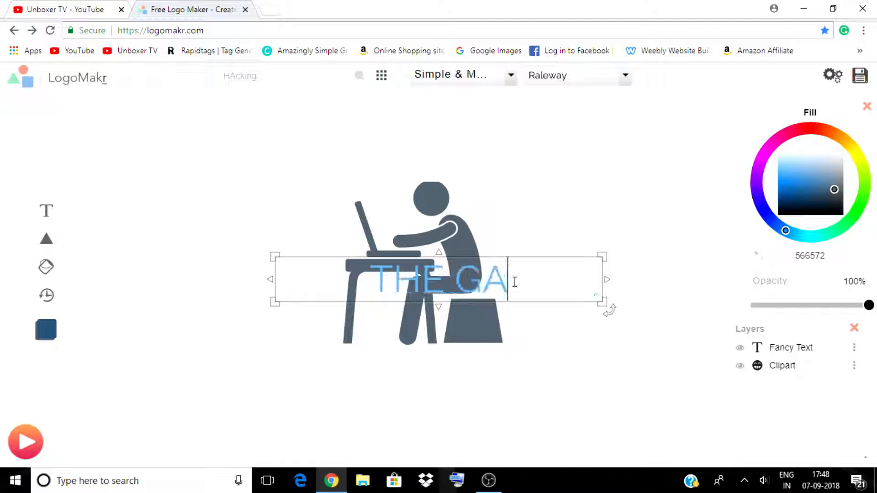
Step: Set the THE GAMER text to the Bangers font from the Fun & Funky category
click(508, 76)
click(485, 189)
click(479, 172)
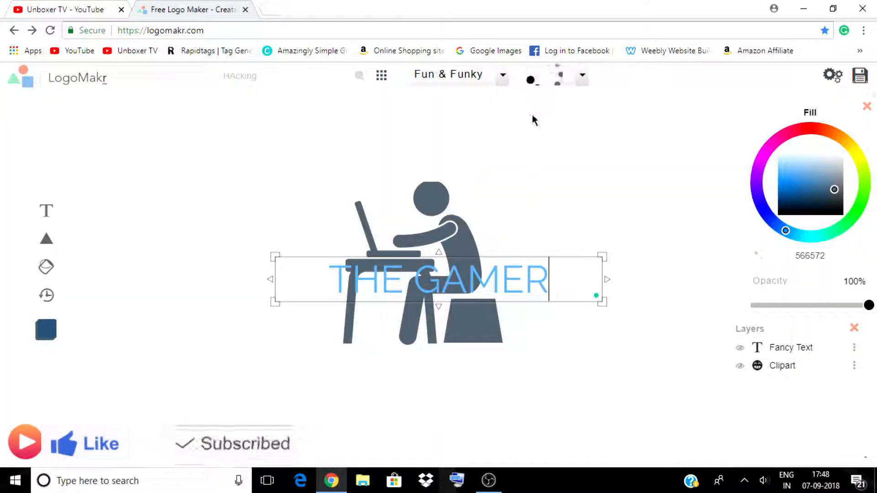
click(580, 77)
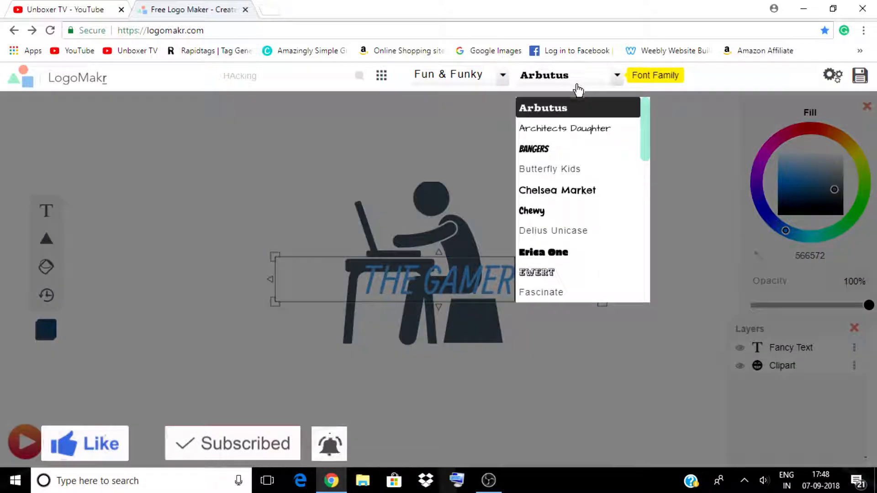
click(563, 306)
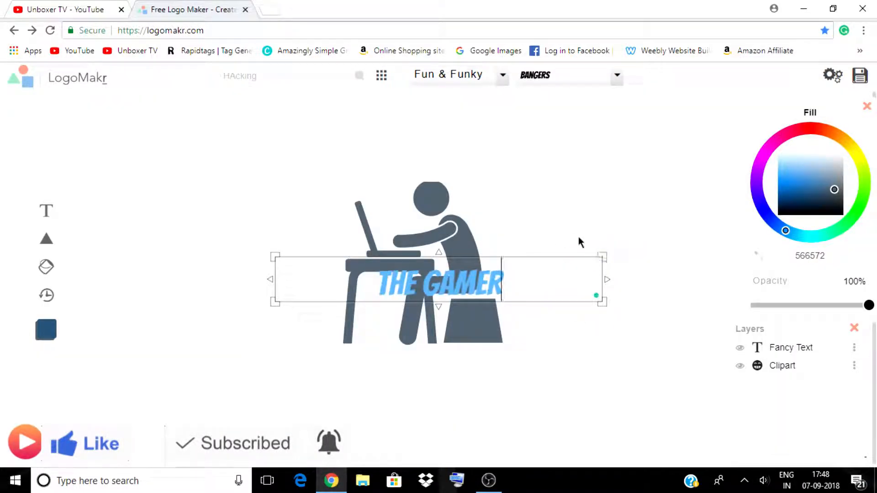
Step: Move the THE GAMER text below the desk worker graphic, enlarge it and centre it there
drag(562, 291, 552, 388)
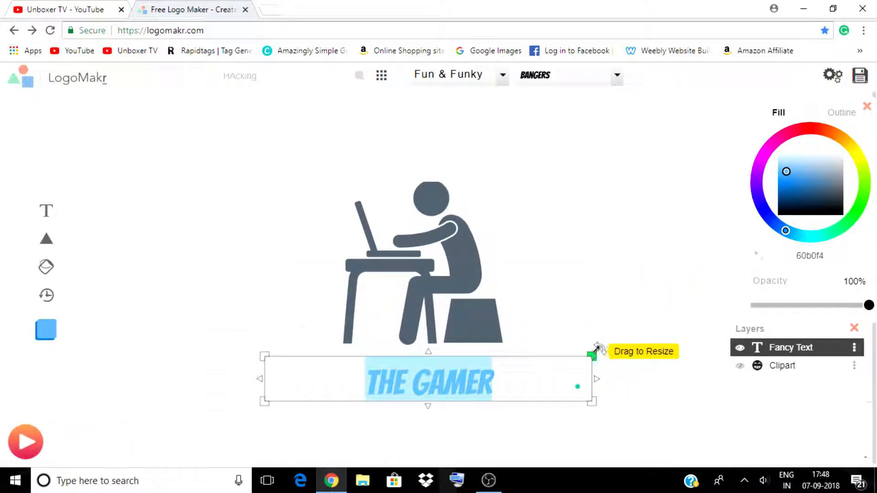
drag(594, 356, 624, 326)
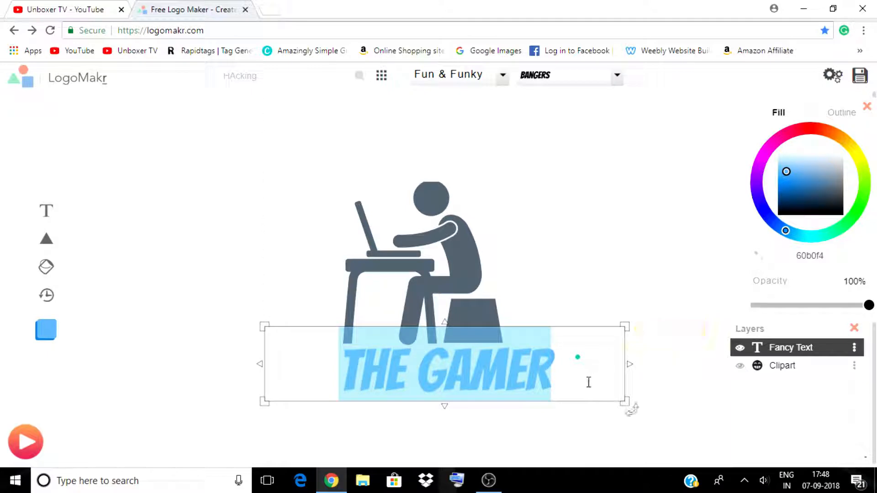
drag(575, 385, 544, 399)
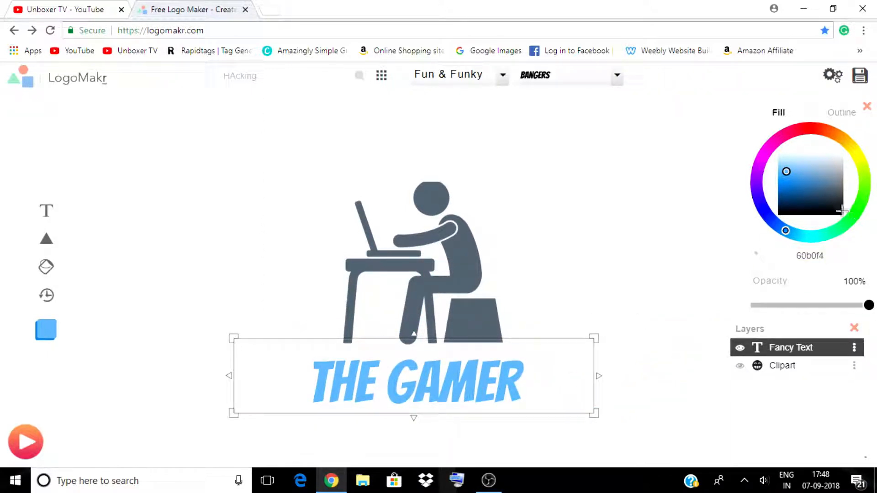
Step: Set the THE GAMER text to the 3D category's Londrina Shadow font and recolour it dark grey, colour 484e53
click(503, 77)
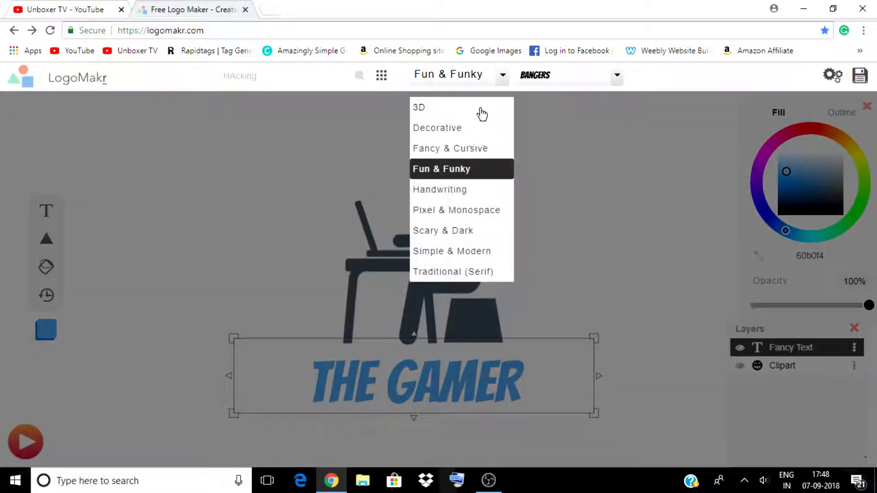
click(497, 109)
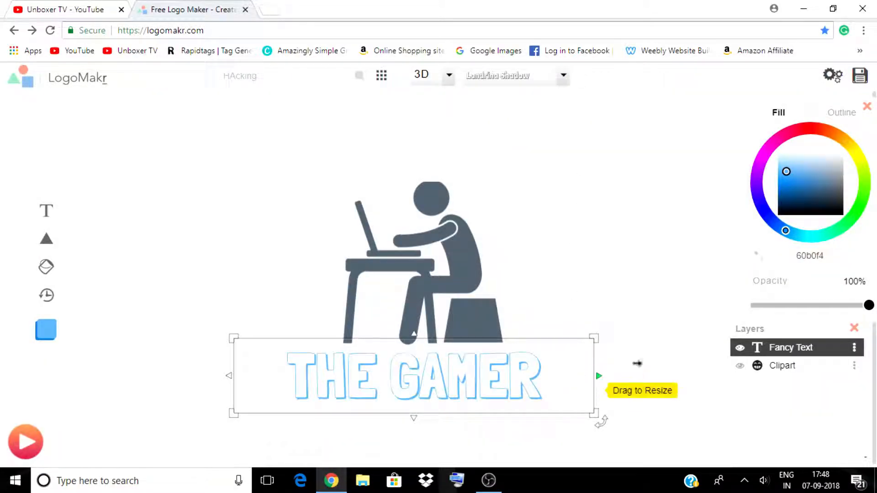
click(830, 186)
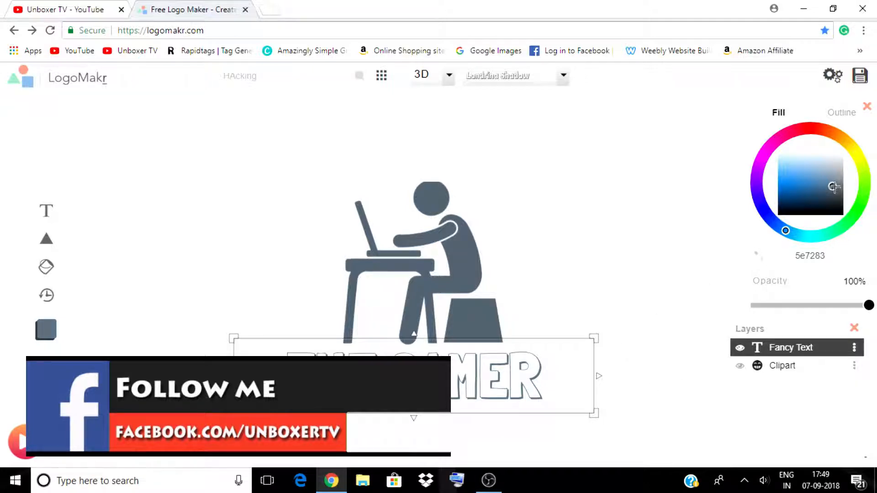
mouse_move(835, 189)
mouse_down()
mouse_move(839, 204)
mouse_move(839, 195)
mouse_up()
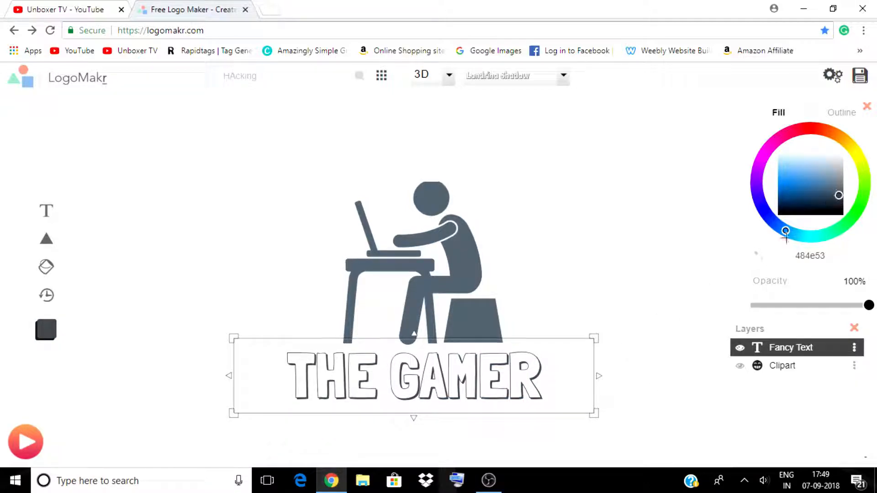
click(617, 396)
Step: Recolour the desk worker graphic to a muted blue-grey, colour 627a8e
click(487, 319)
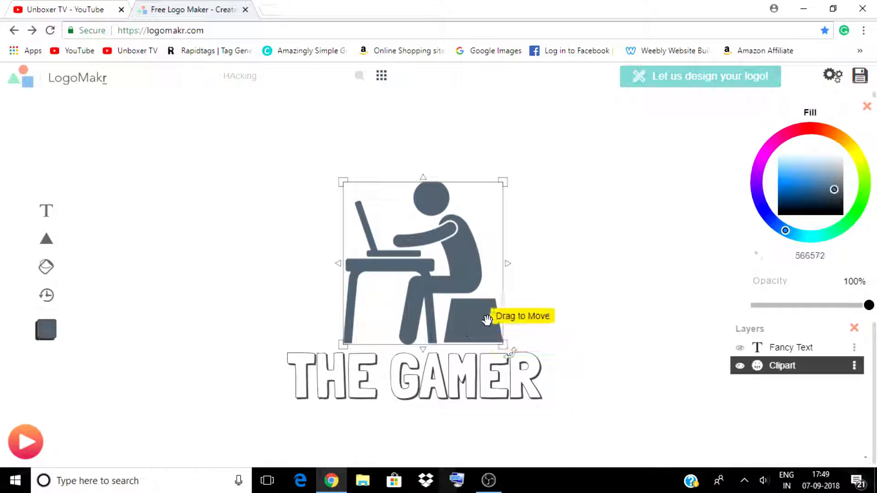
drag(803, 191, 811, 184)
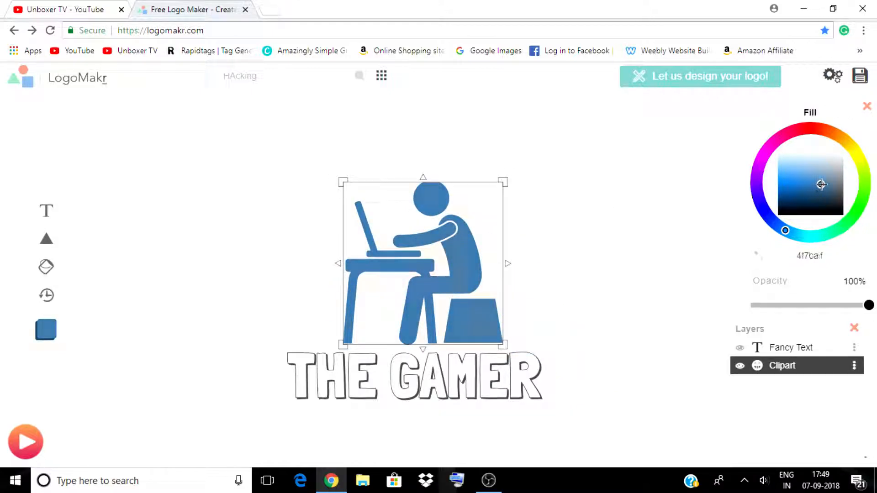
click(612, 264)
Step: Move the THE GAMER text slightly down to leave a gap beneath the desk worker graphic
click(521, 388)
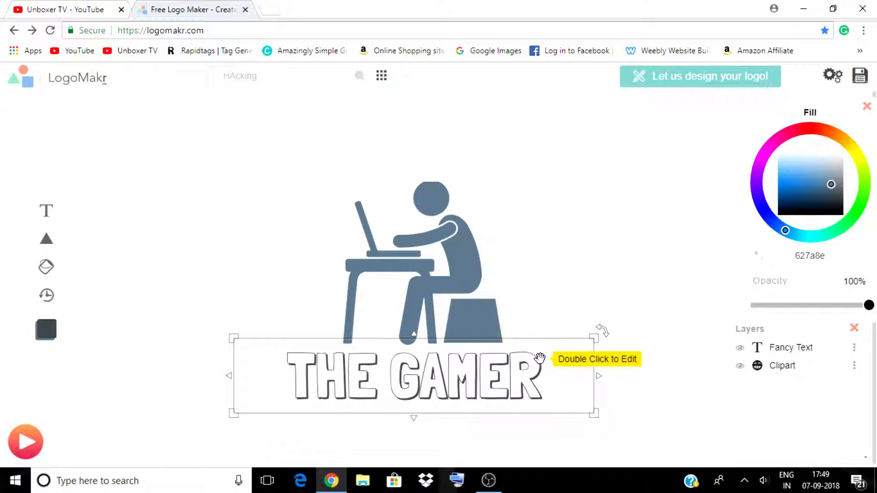
drag(540, 355, 541, 362)
click(648, 273)
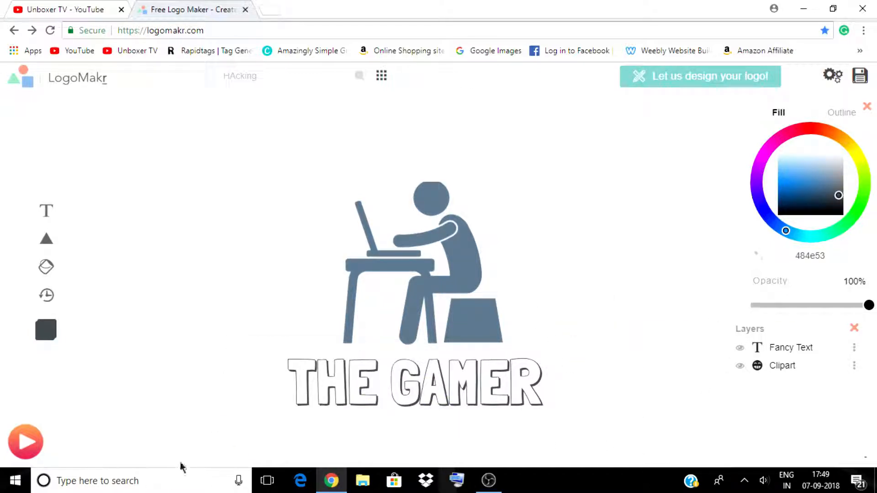
Step: Search Windows for snipping and open the Snipping Tool
click(129, 484)
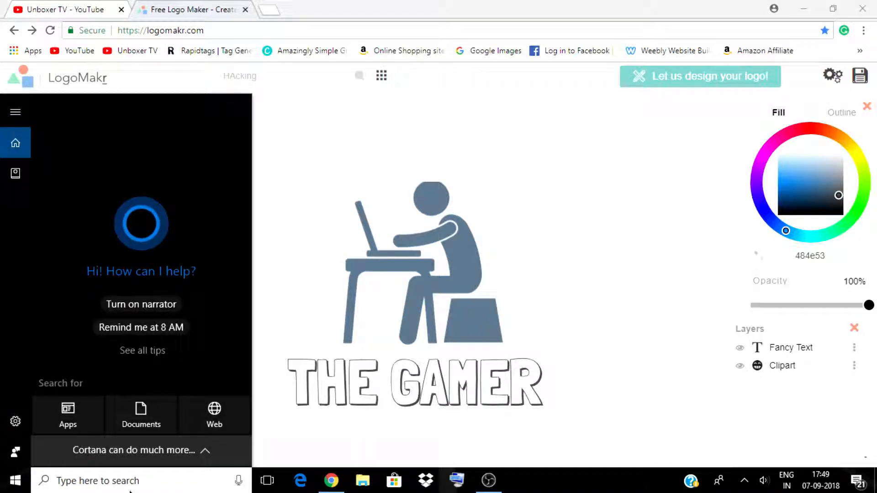
text(sn)
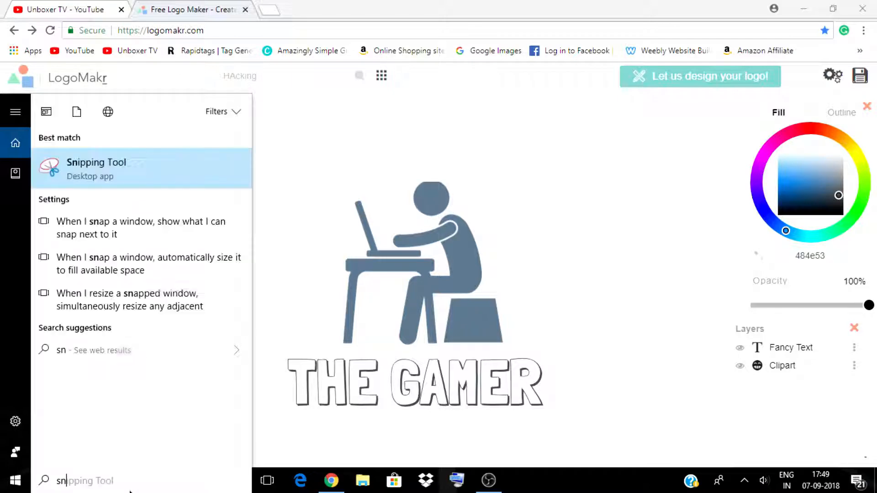
text(ipping)
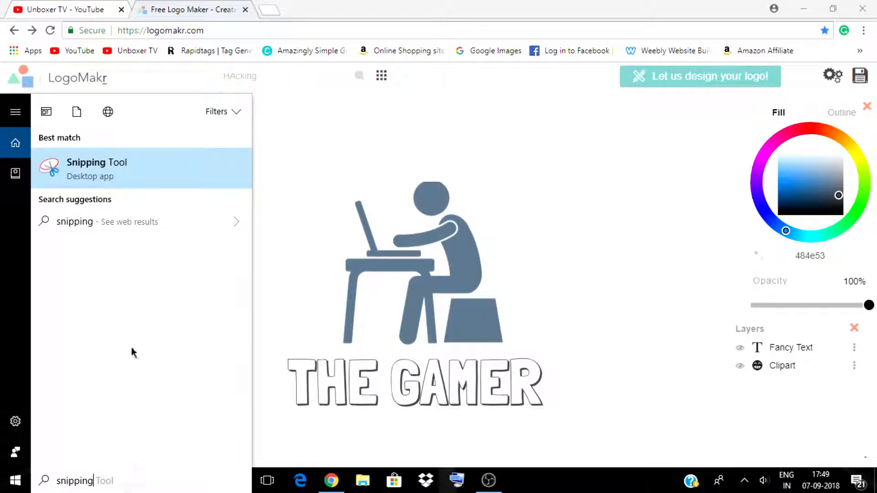
click(204, 187)
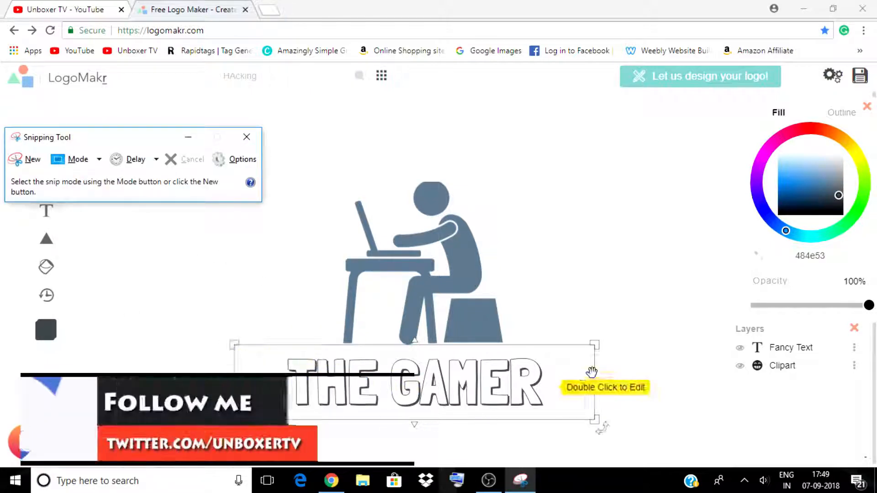
Step: Deselect the THE GAMER text on the canvas, search Windows for sni and bring the Snipping Tool back up
click(125, 330)
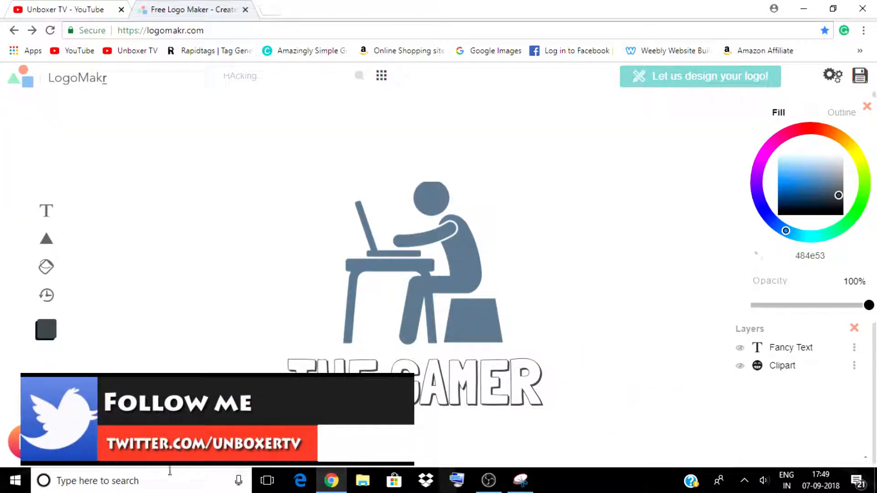
click(173, 480)
text(s)
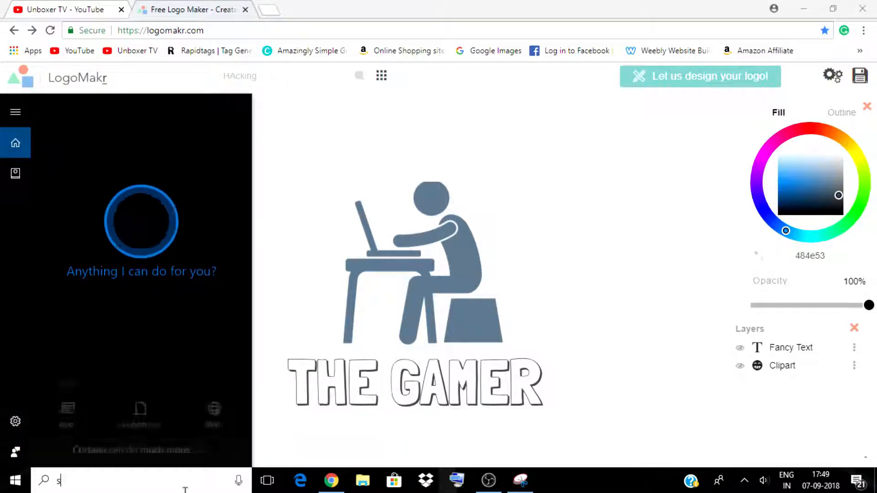
text(ni)
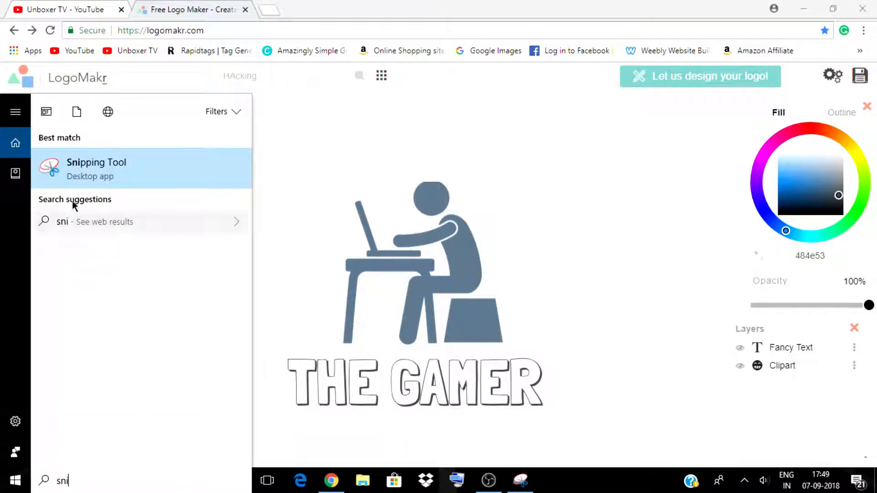
click(95, 166)
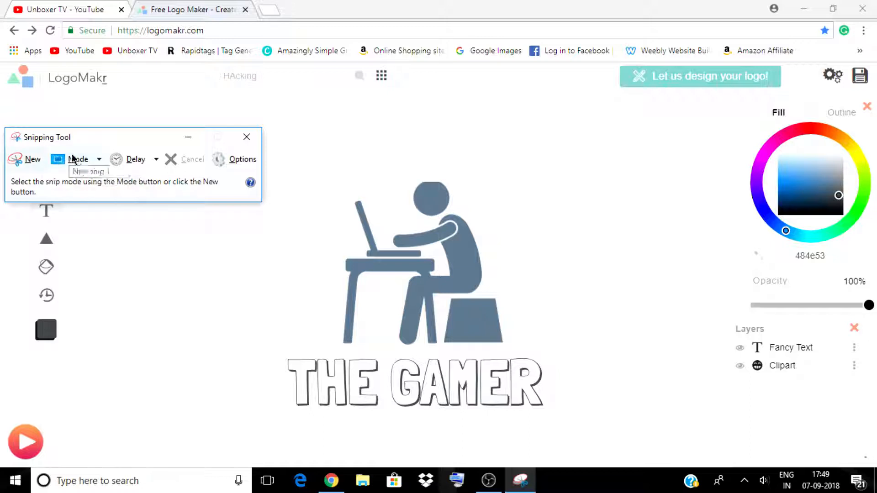
Step: Capture a rectangular snip around the desk worker graphic and THE GAMER caption, and maximize the snip window
click(98, 159)
click(88, 197)
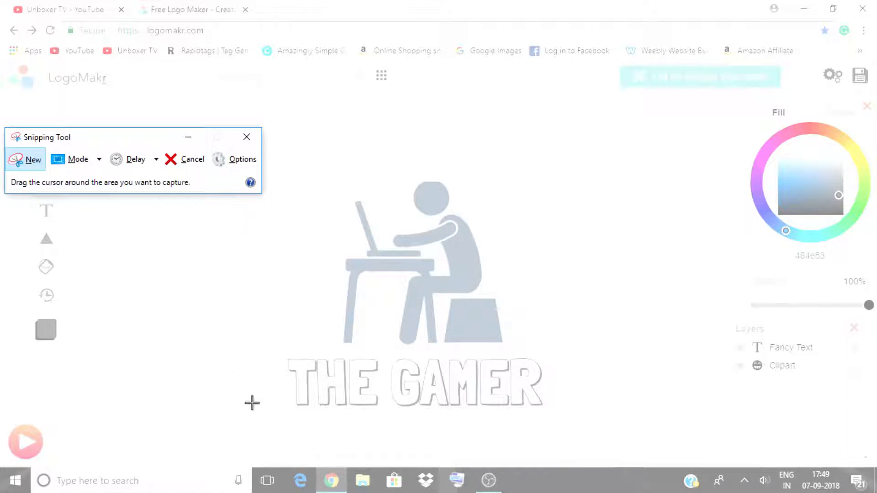
drag(249, 410, 571, 172)
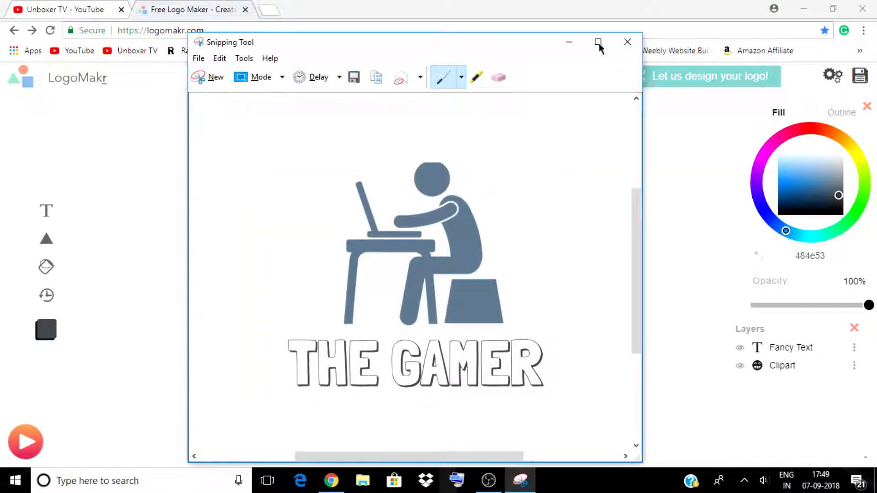
click(597, 42)
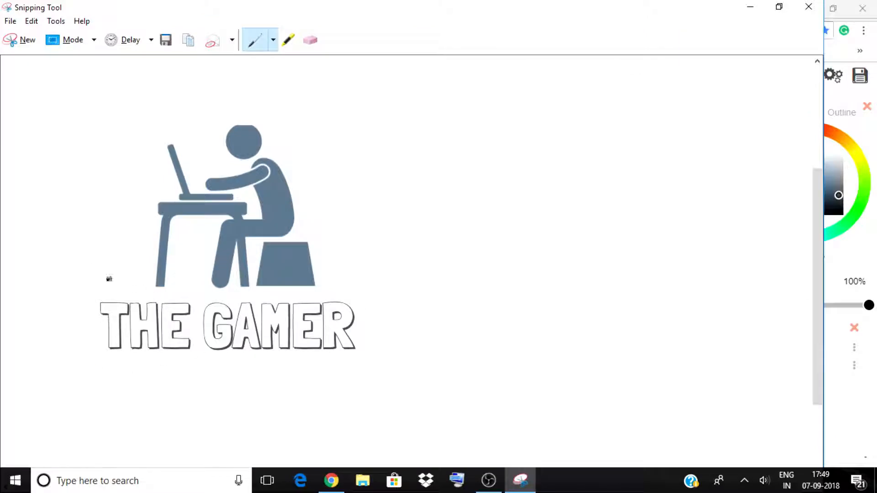
Step: Close the Snipping Tool without saving the snip and close the LogoMakr page
click(808, 7)
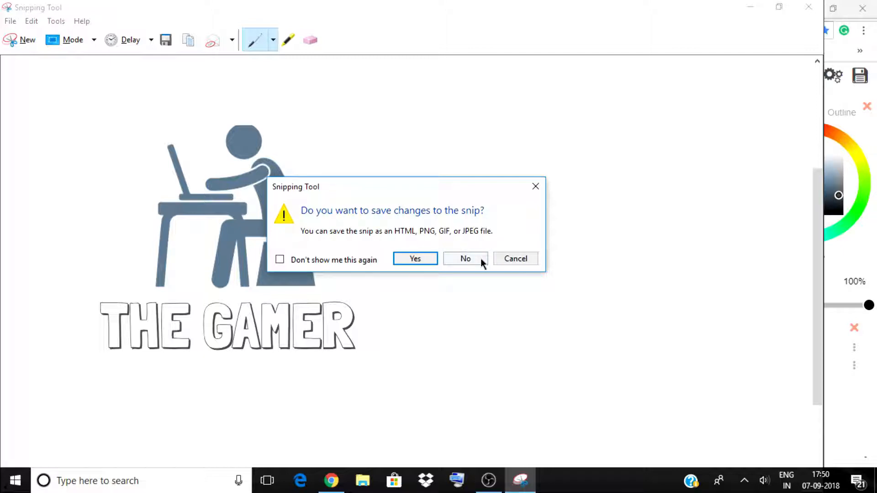
click(480, 259)
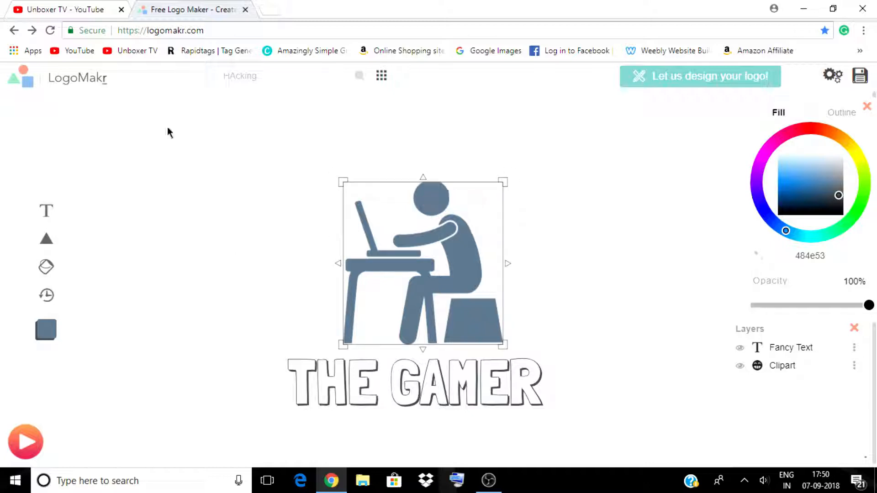
click(246, 9)
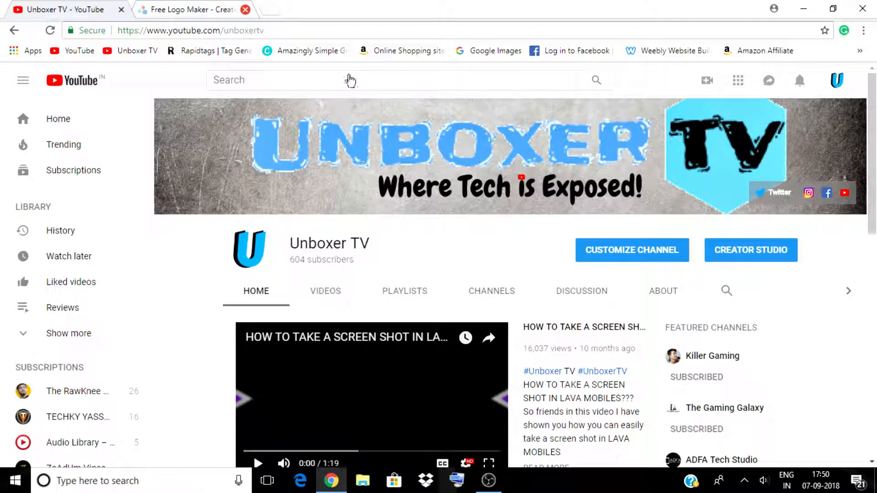